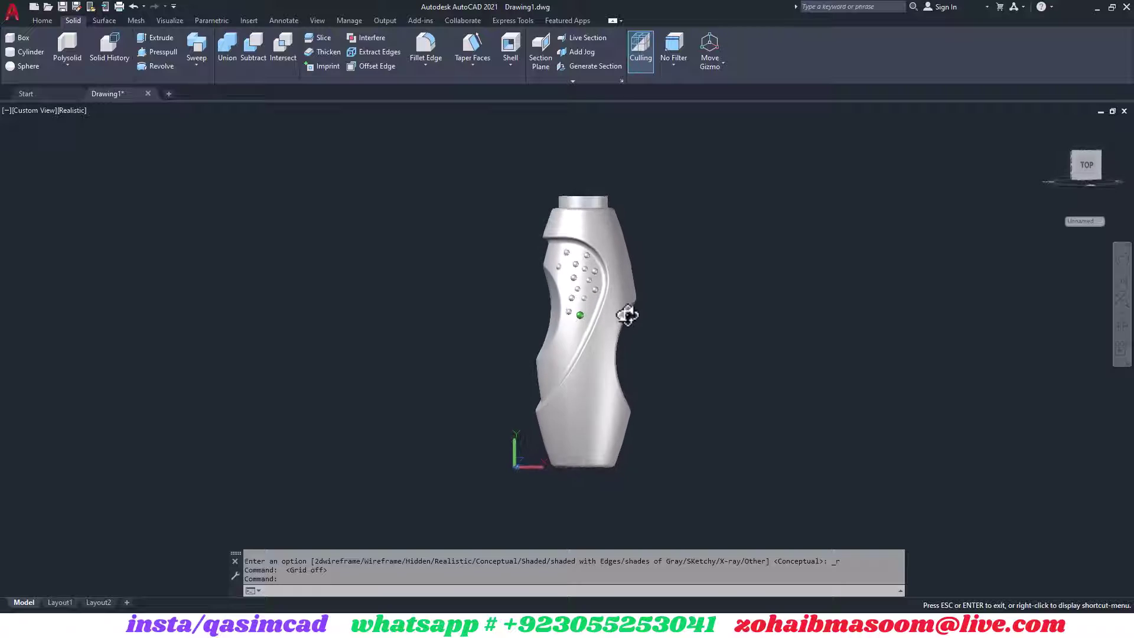
Start the half profile with a diagonal segment and a short horizontal segment.
scroll(686, 315, up, 4)
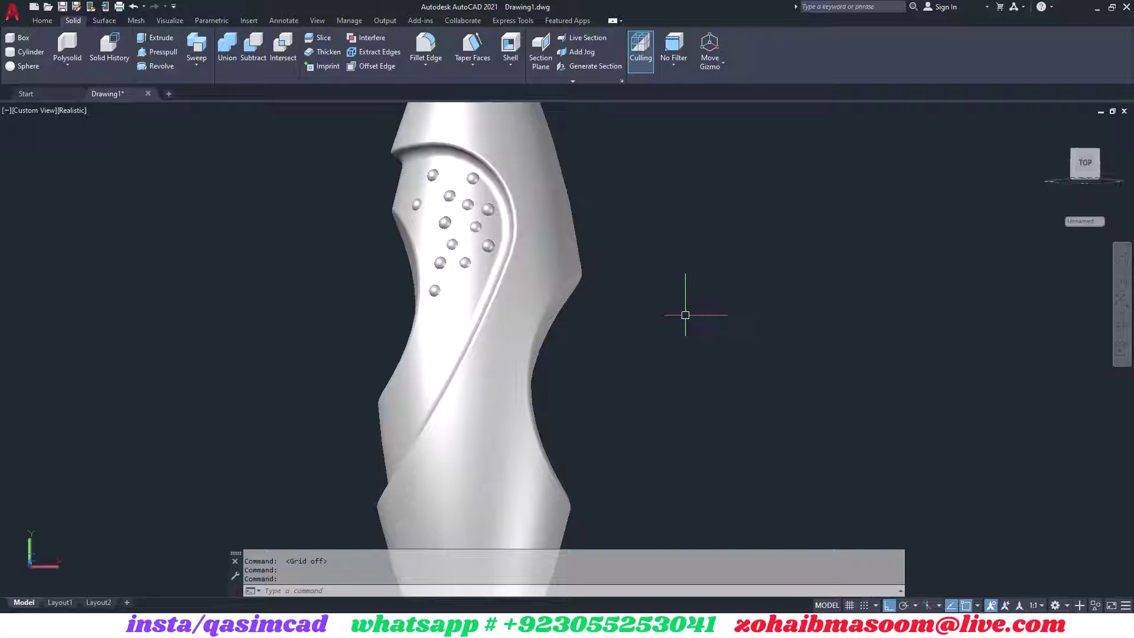
scroll(683, 315, down, 3)
middle_drag(683, 315, 637, 324)
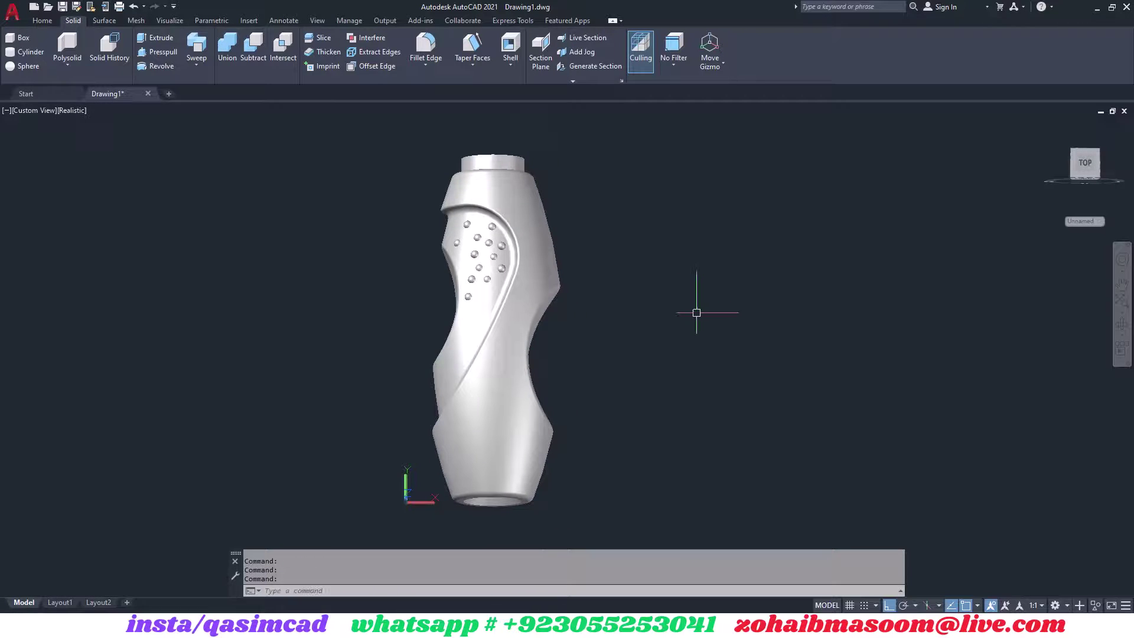
text(co)
key(Return)
click(559, 332)
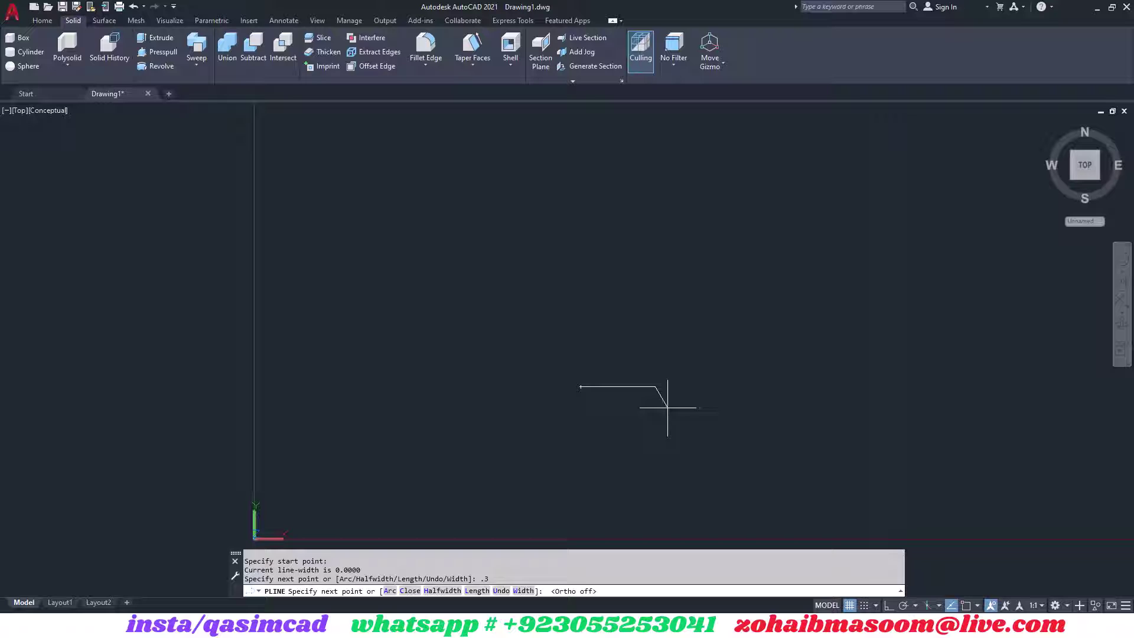
click(672, 409)
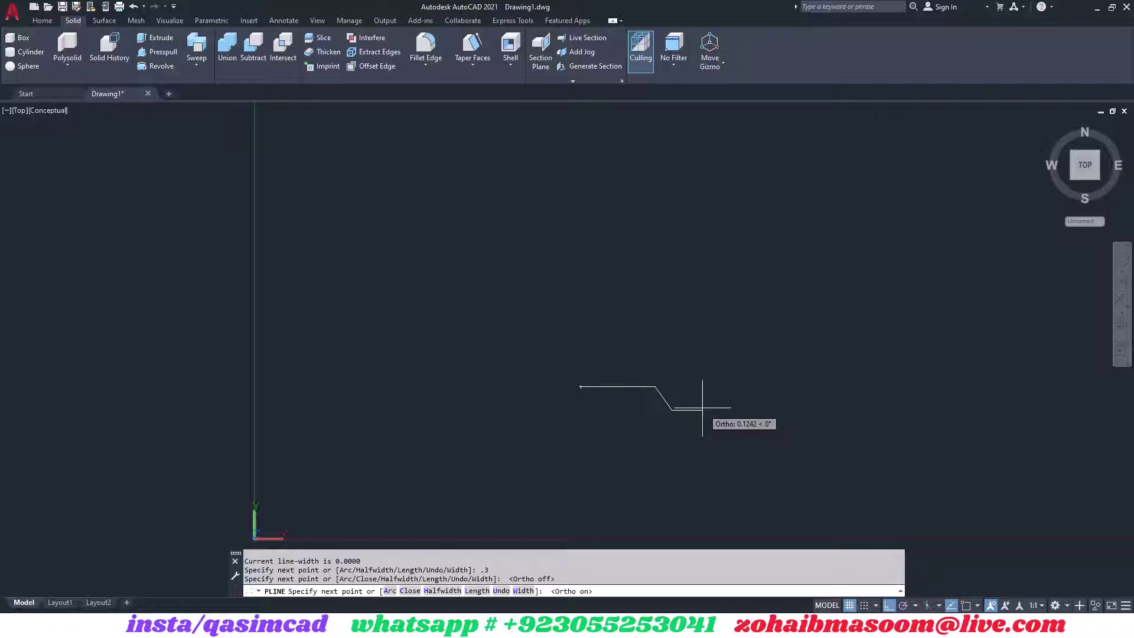
click(703, 407)
Add a directional arc forming the bottle's curved side up to the top.
text(a)
key(Return)
text(d)
key(Return)
scroll(632, 463, down, 4)
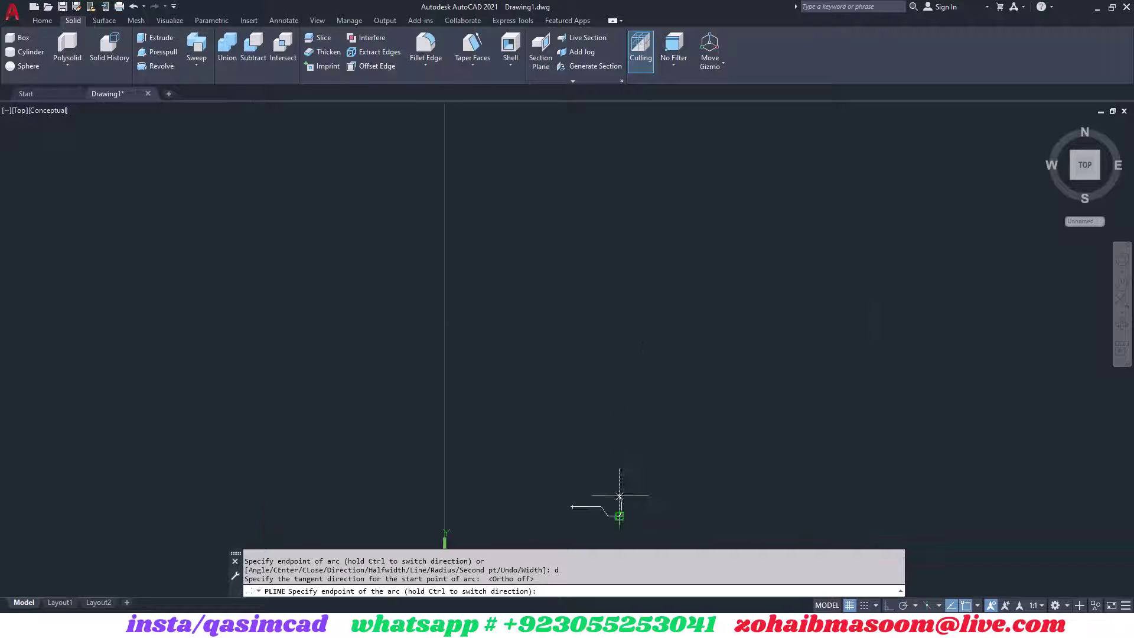
click(609, 128)
scroll(601, 246, up, 3)
text(l)
key(Return)
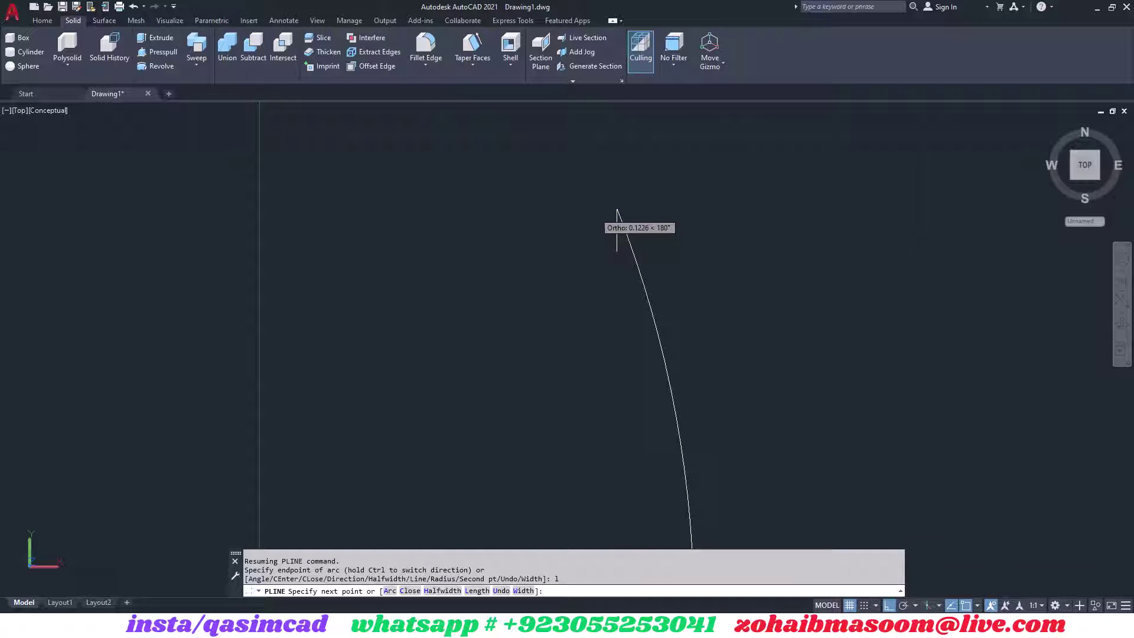
Finish the profile with a shoulder step, vertical neck edge and neck top.
click(592, 204)
click(589, 176)
click(529, 177)
scroll(529, 178, down, 3)
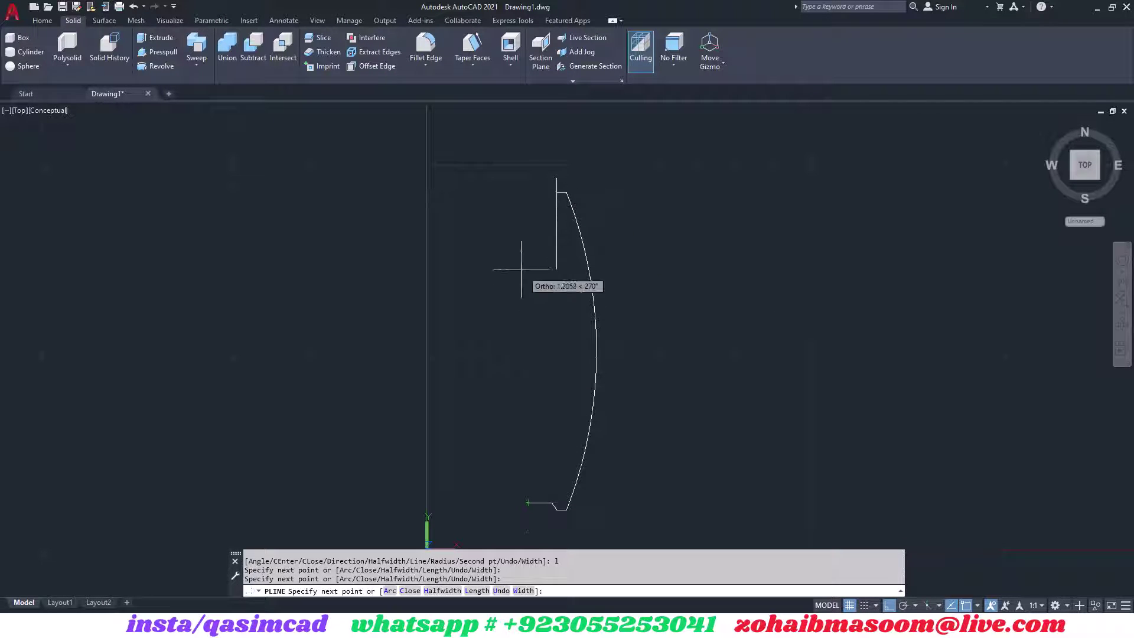
key(Return)
Draw a circle beside the profile, overlapping its curved side.
text(m)
key(Return)
click(557, 152)
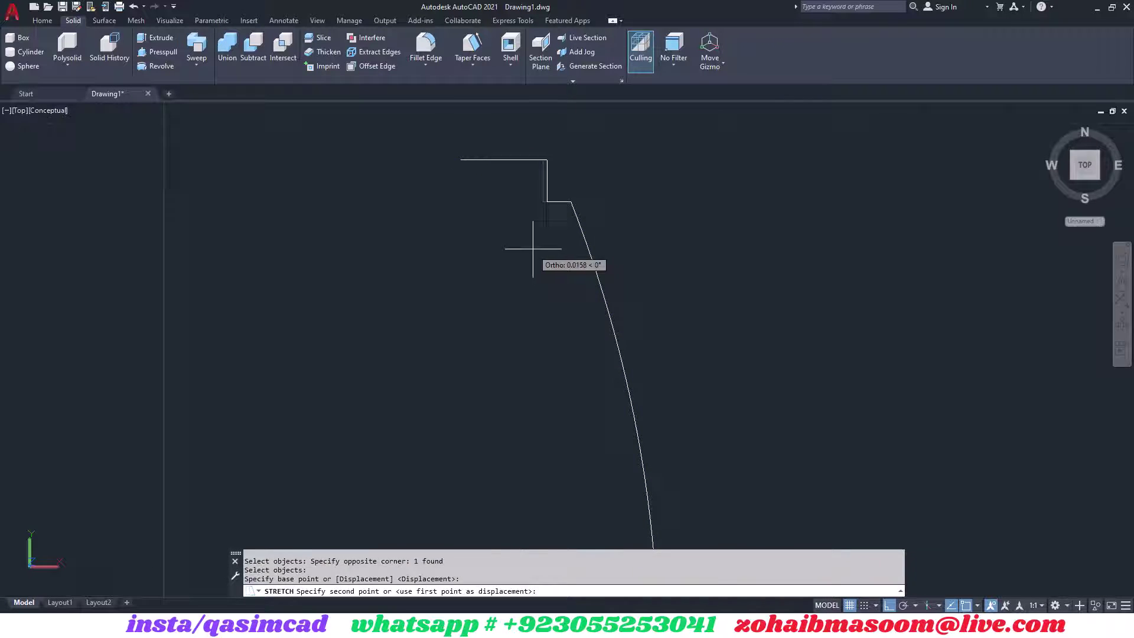
click(544, 246)
key(Escape)
text(c)
key(Return)
click(627, 342)
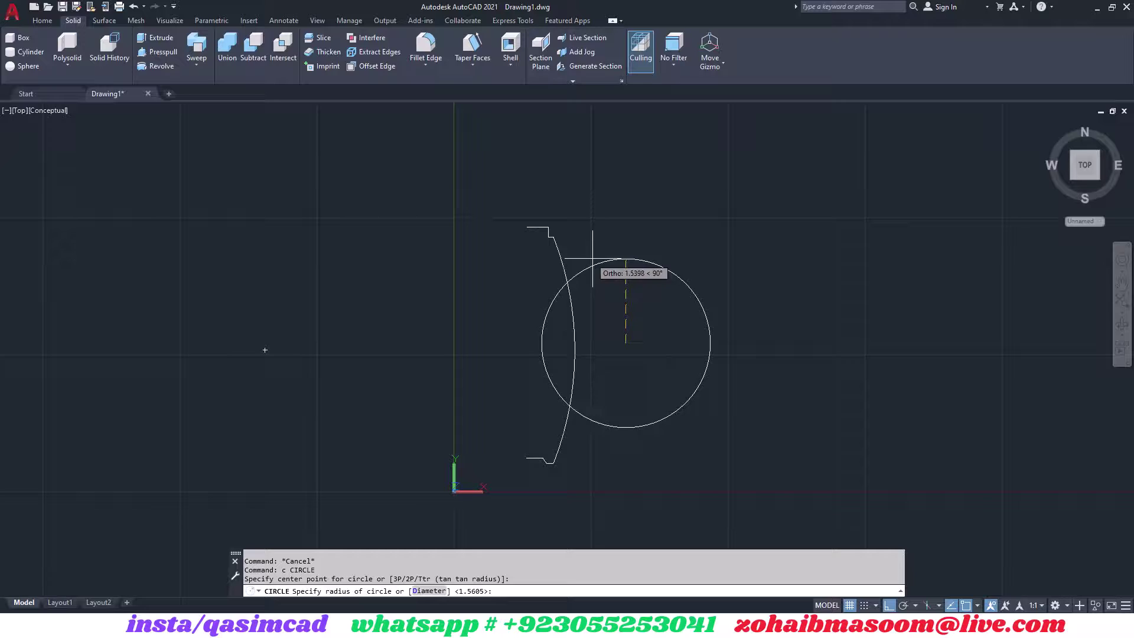
key(Escape)
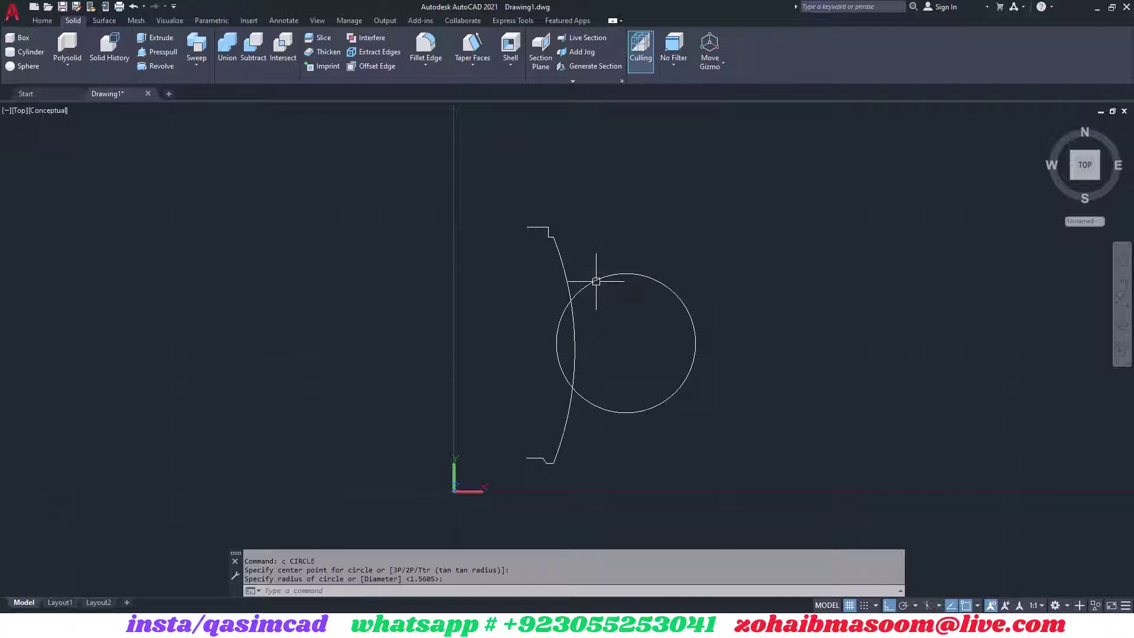
Revolve the profile 360° about its vertical axis and display it in 2D Wireframe.
click(164, 68)
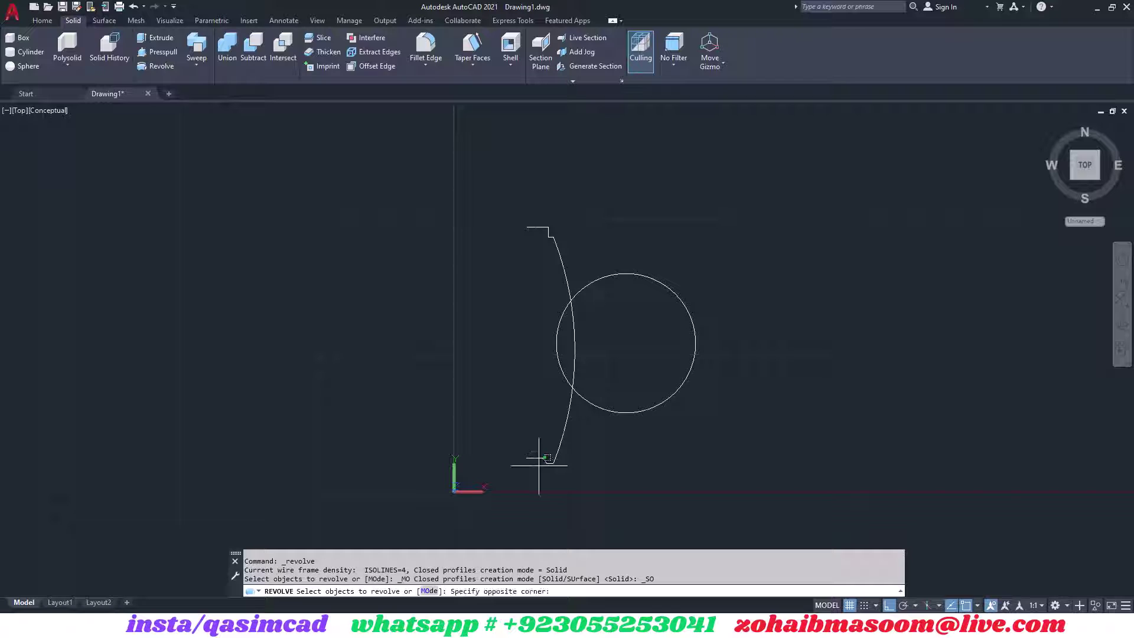
click(528, 443)
key(Return)
click(526, 459)
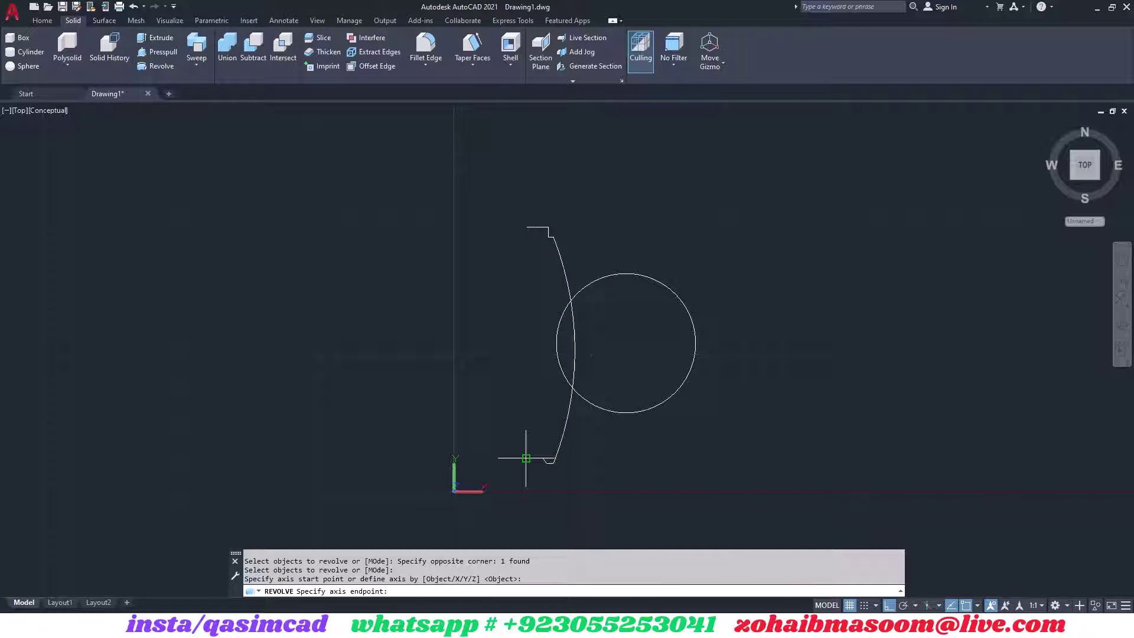
click(523, 380)
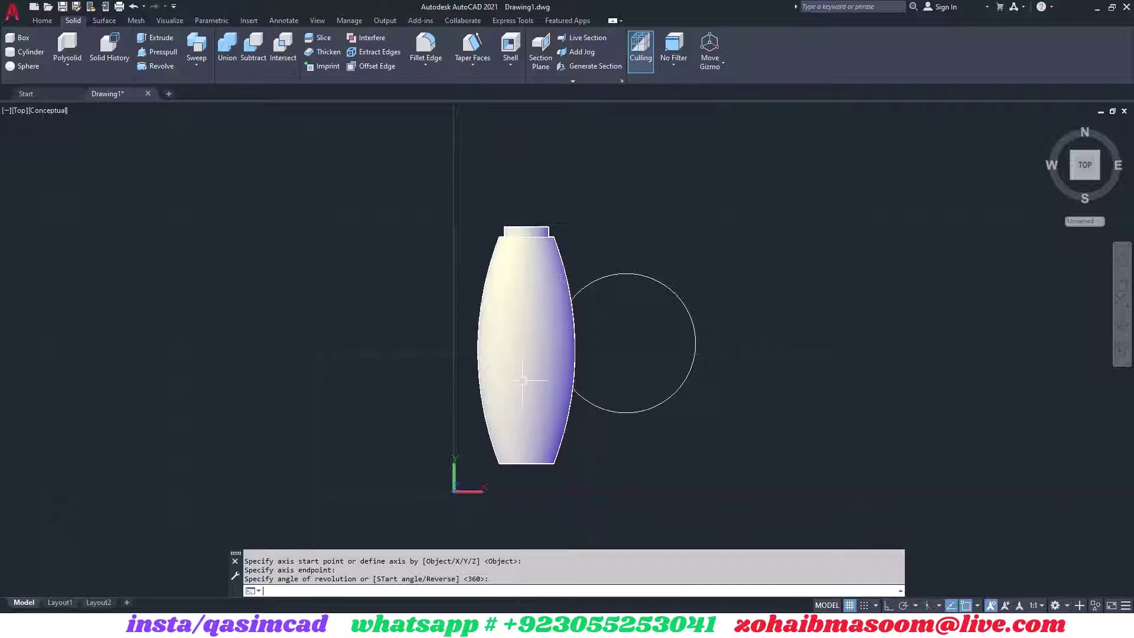
key(Return)
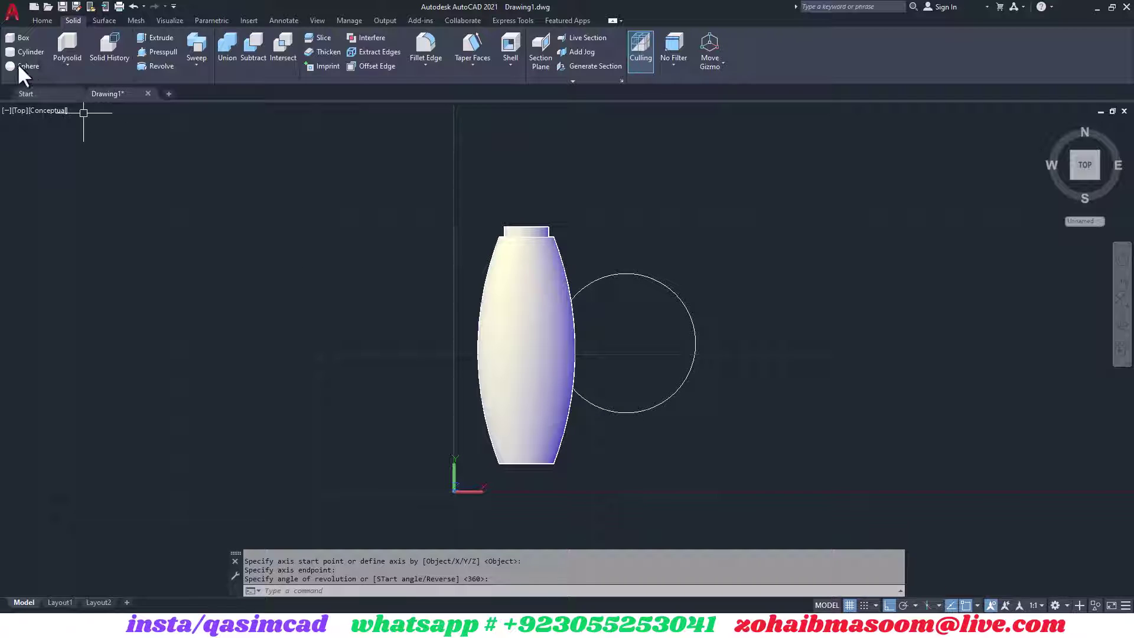
click(37, 111)
click(59, 139)
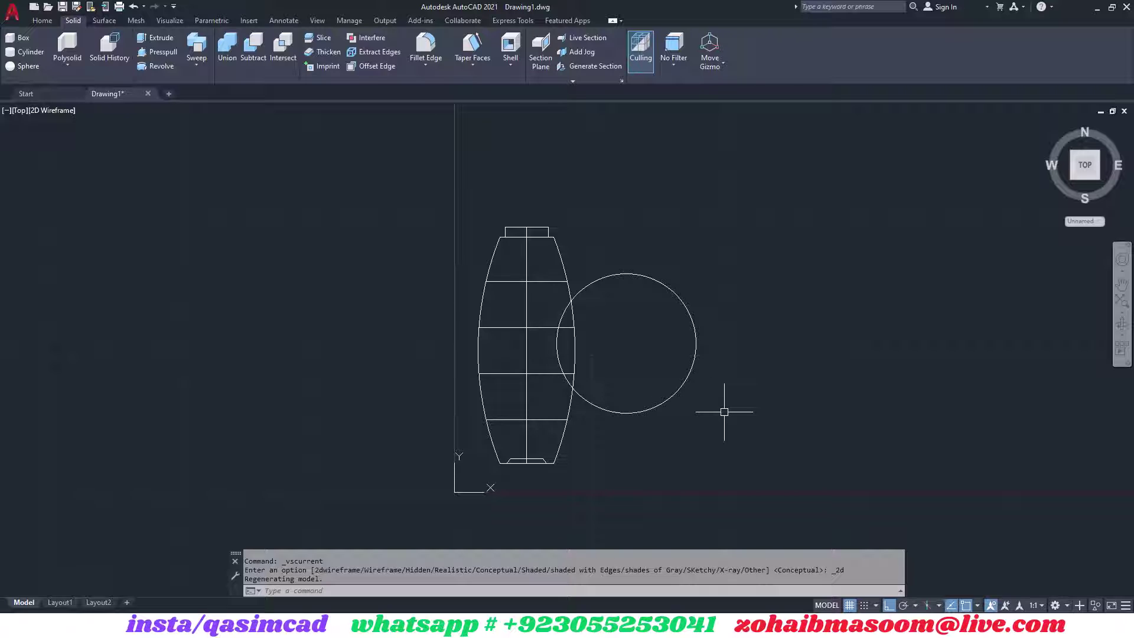
Copy the circle to the bottle's left side.
text(co)
key(Return)
click(671, 394)
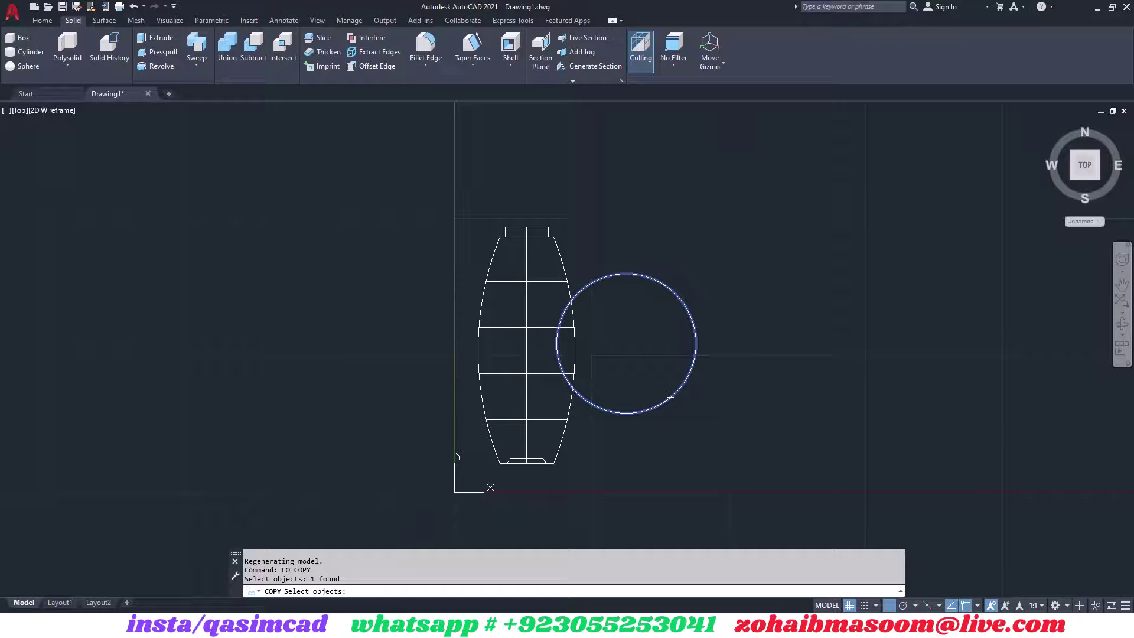
key(Return)
click(830, 489)
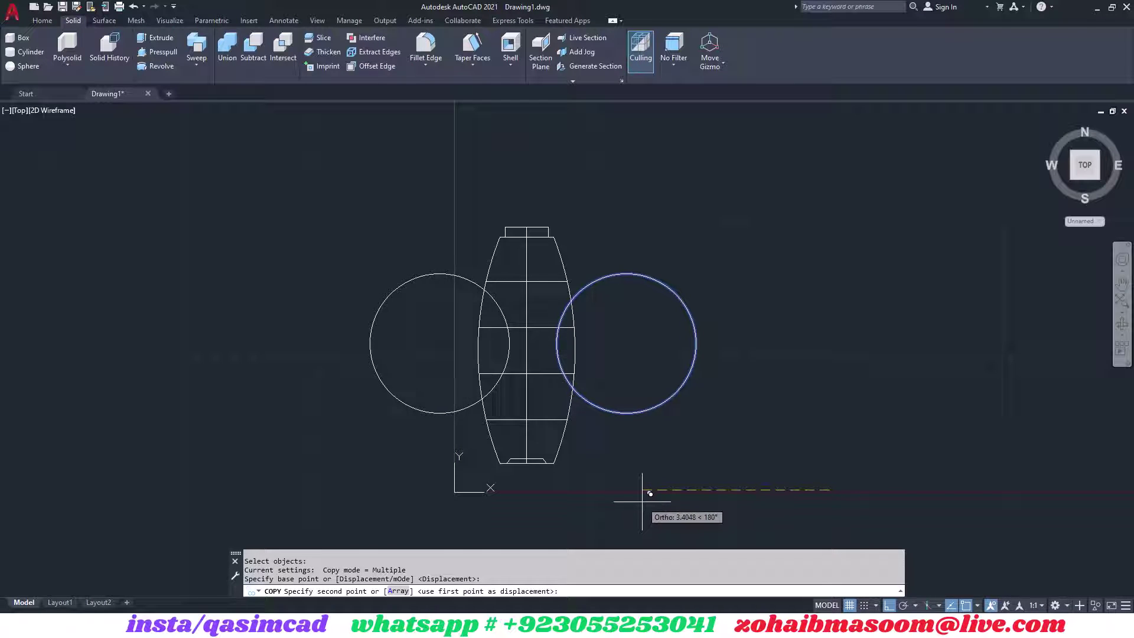
click(642, 501)
key(Escape)
Nudge the right circle slightly left toward the bottle.
text(m)
key(Return)
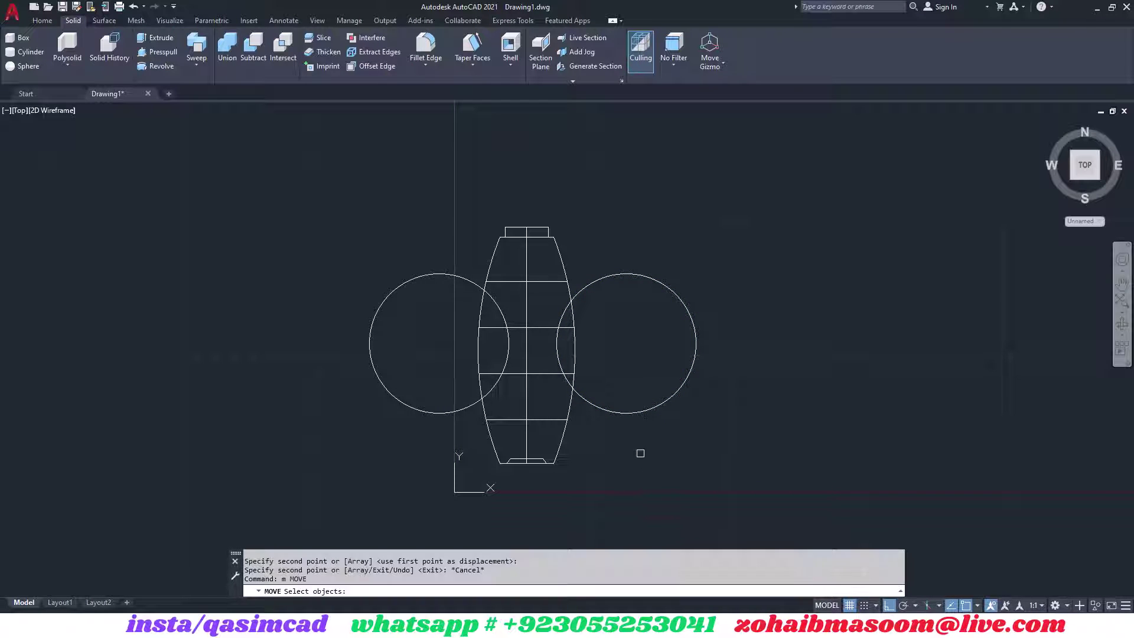
click(650, 409)
key(Return)
click(789, 369)
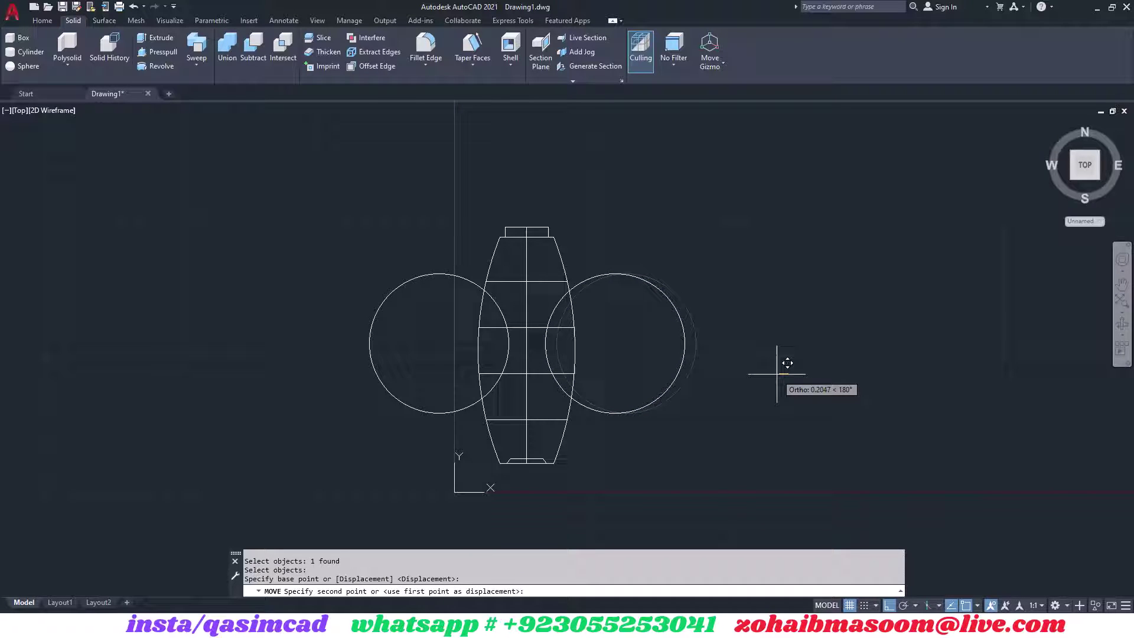
click(777, 374)
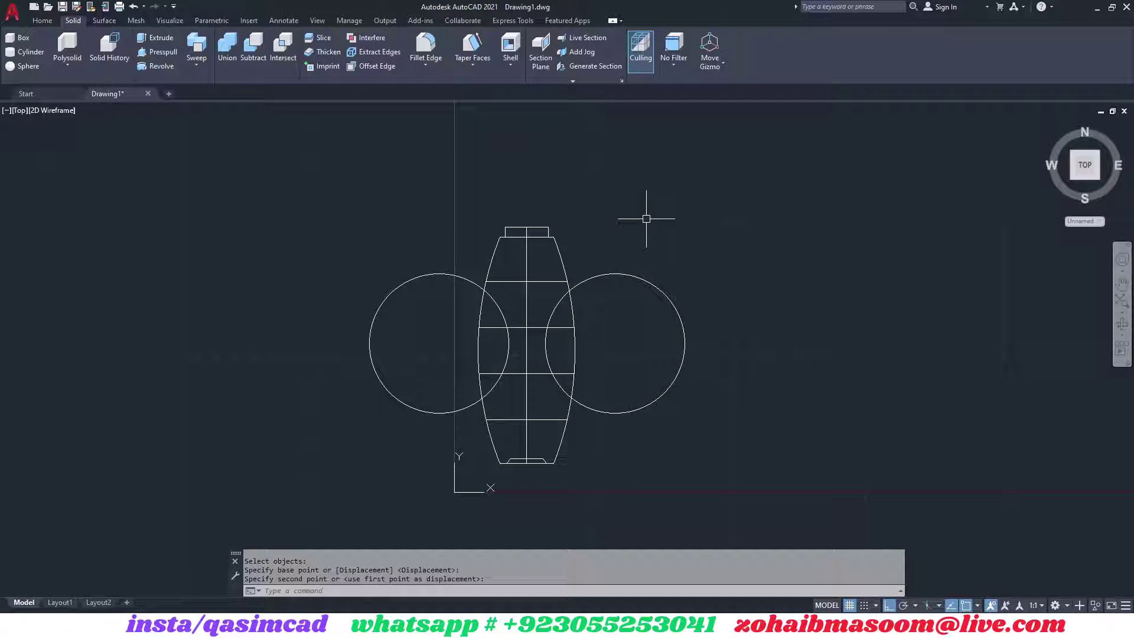
Draw a curved groove polyline arc sweeping diagonally across the bottle's upper body.
text(pl)
key(Return)
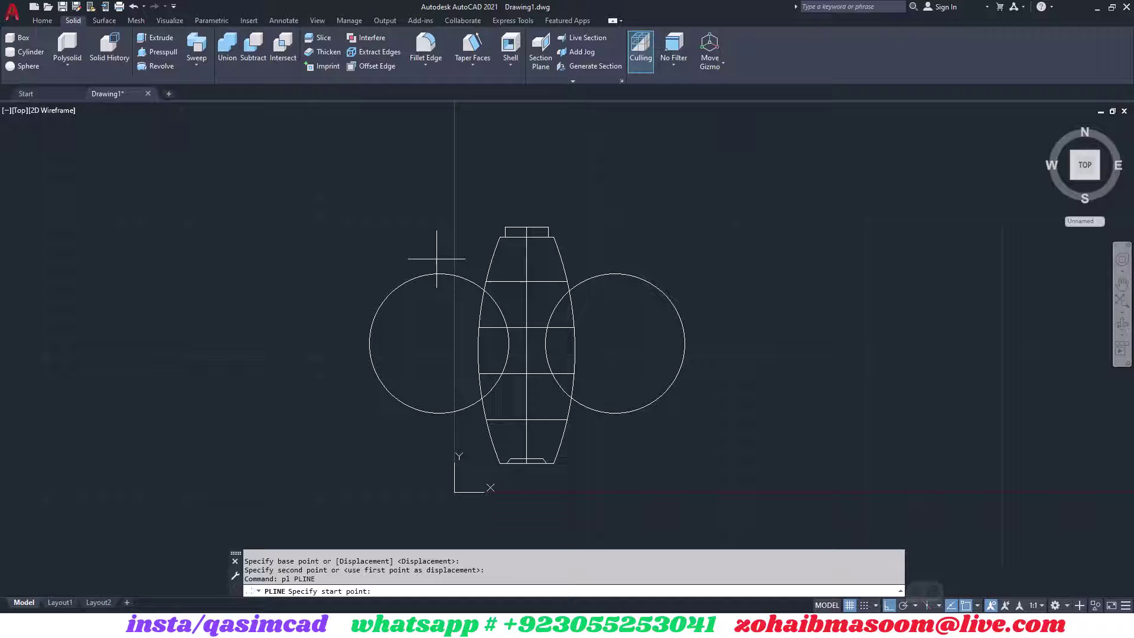
click(437, 259)
scroll(480, 255, up, 4)
text(a)
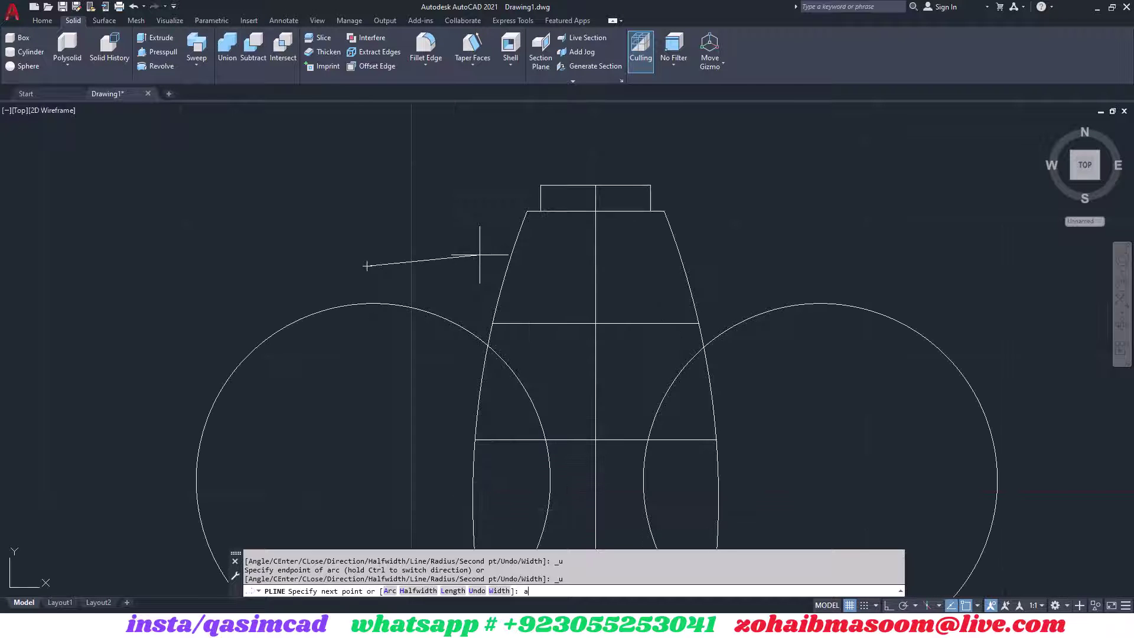
key(Return)
text(d)
key(Return)
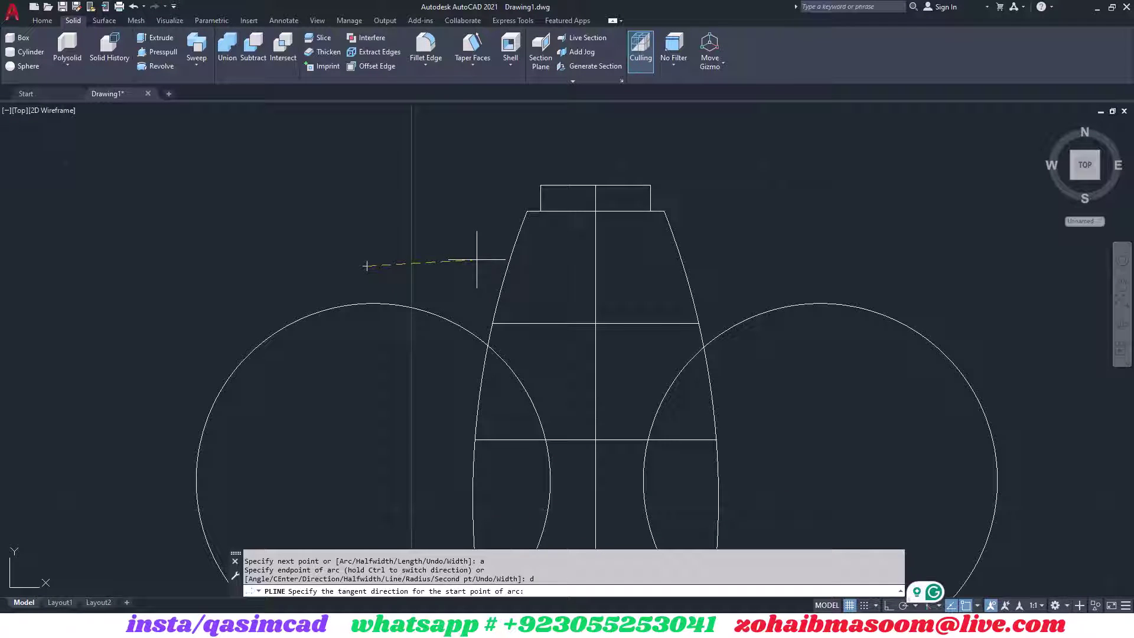
click(476, 252)
click(556, 251)
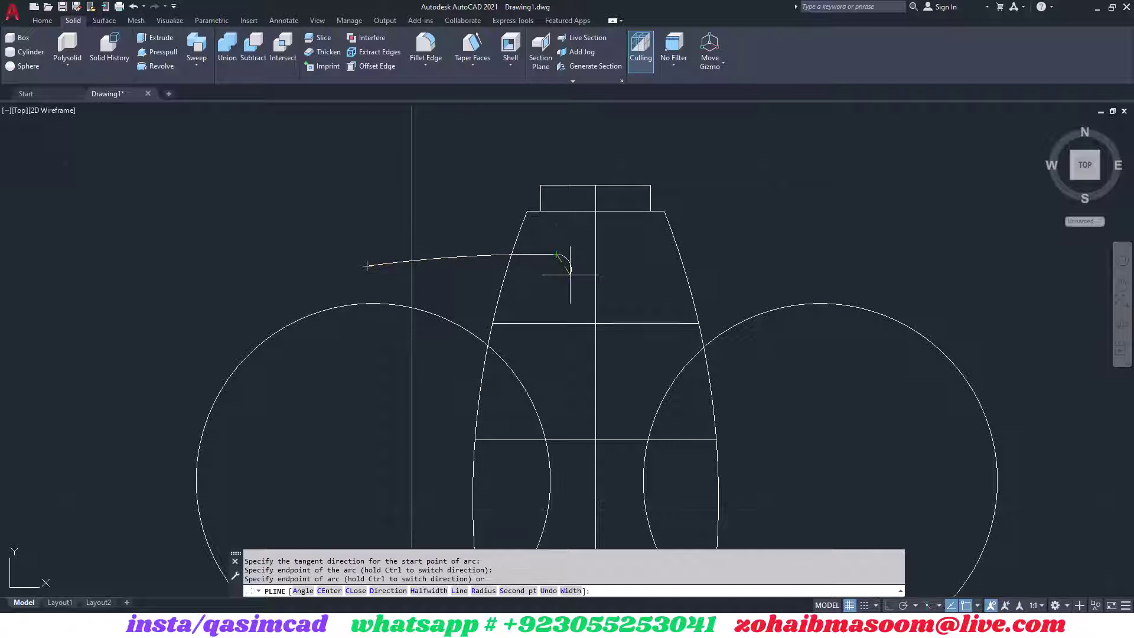
click(633, 371)
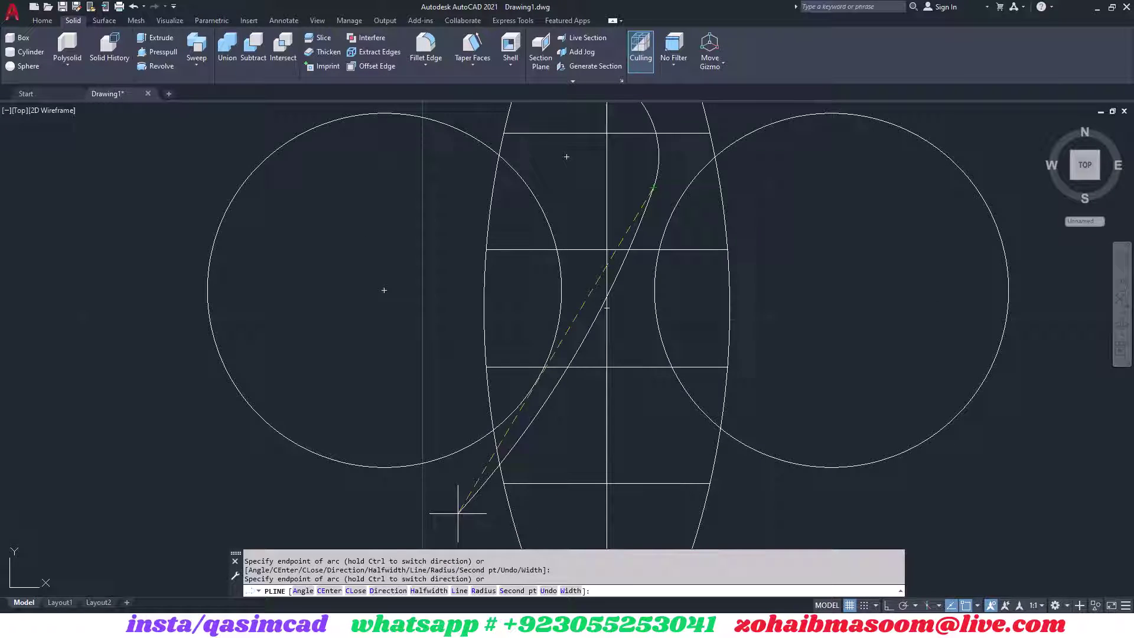
scroll(456, 520, down, 3)
click(450, 495)
key(Return)
Begin moving the groove curve toward the bottle outline.
text(m)
key(Return)
click(568, 307)
key(Return)
click(912, 299)
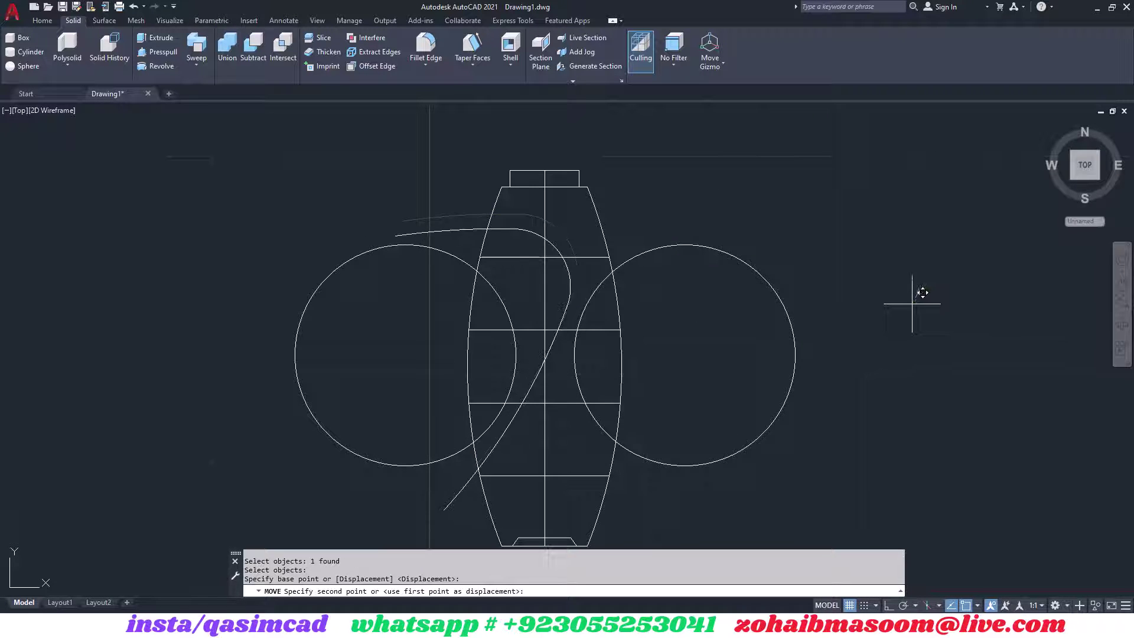
Place the groove curve on the bottle, then copy bottle and curve 7 units with Ortho on.
click(843, 299)
shift+middle_drag(762, 287, 423, 106)
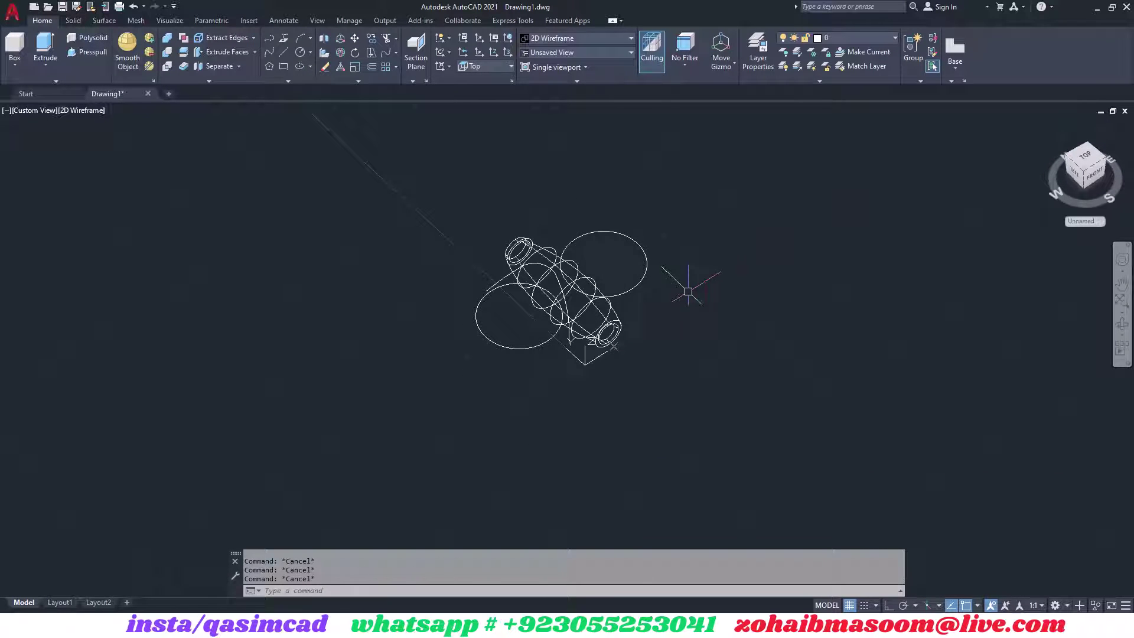
text(co)
key(Return)
click(604, 320)
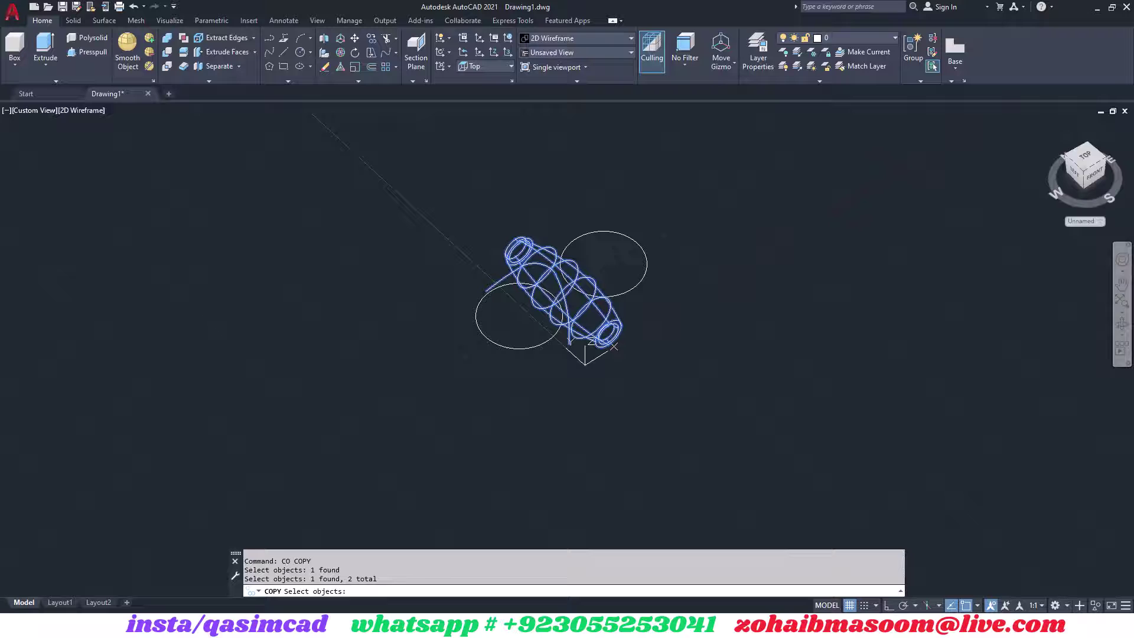
key(Return)
click(631, 341)
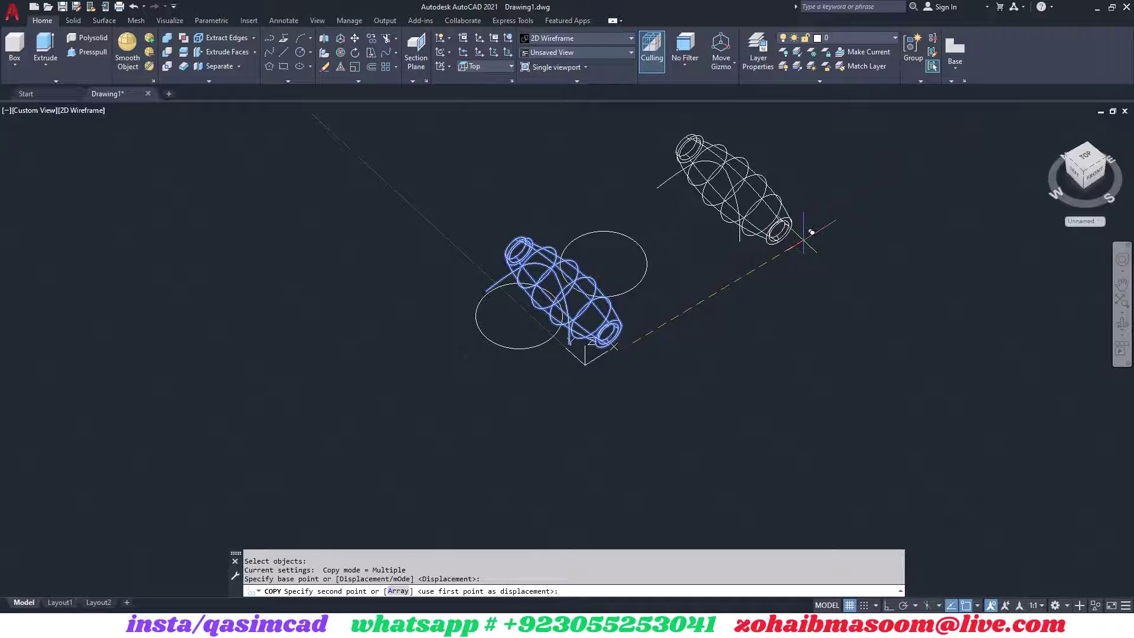
key(F8)
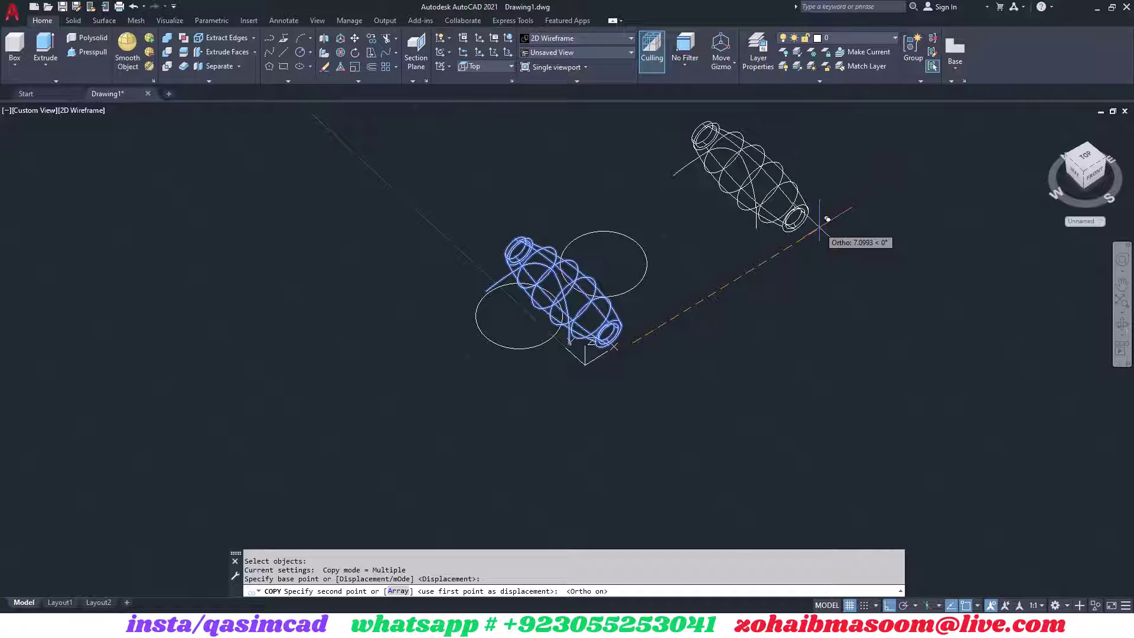
text(7)
key(Return)
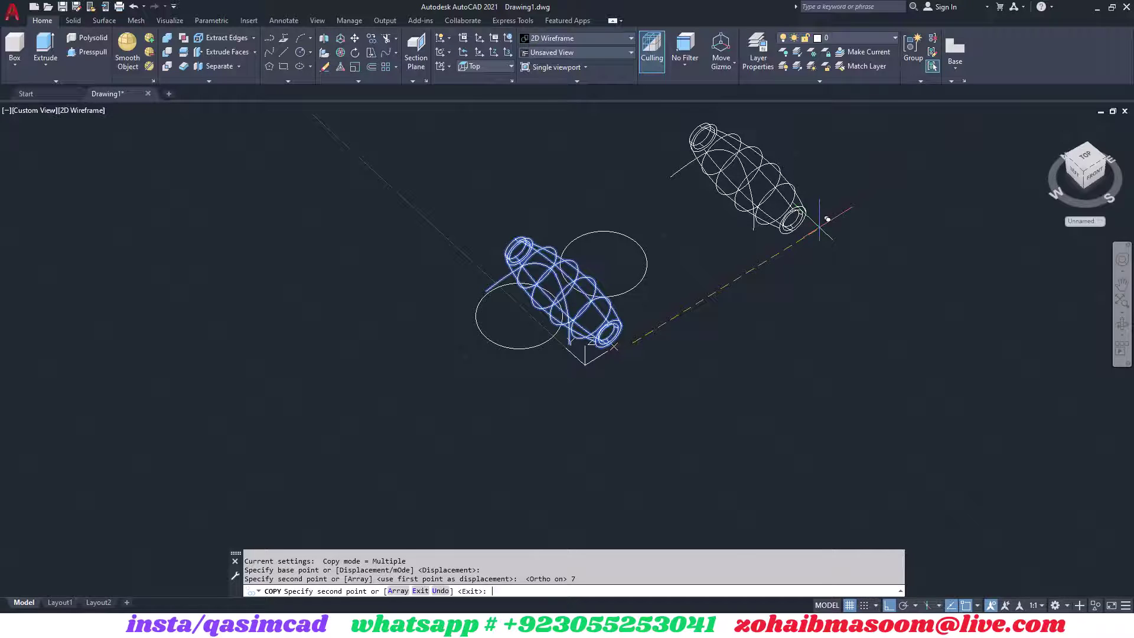
key(Escape)
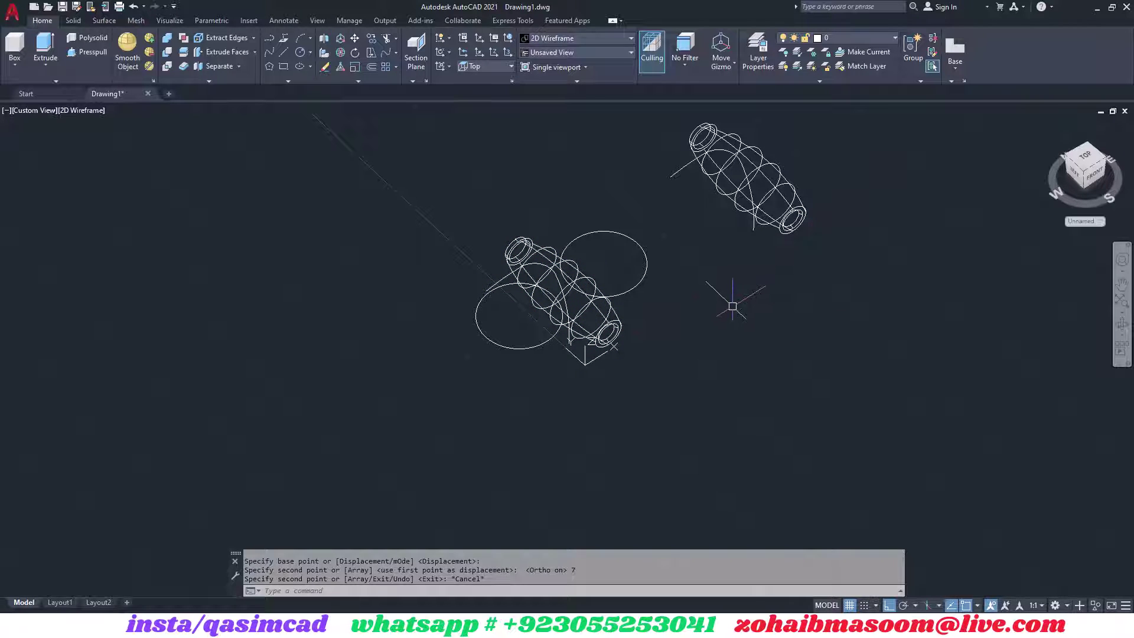
Extrude the upper-right and lower-left circles into cylinders.
text(ext)
key(Return)
click(637, 281)
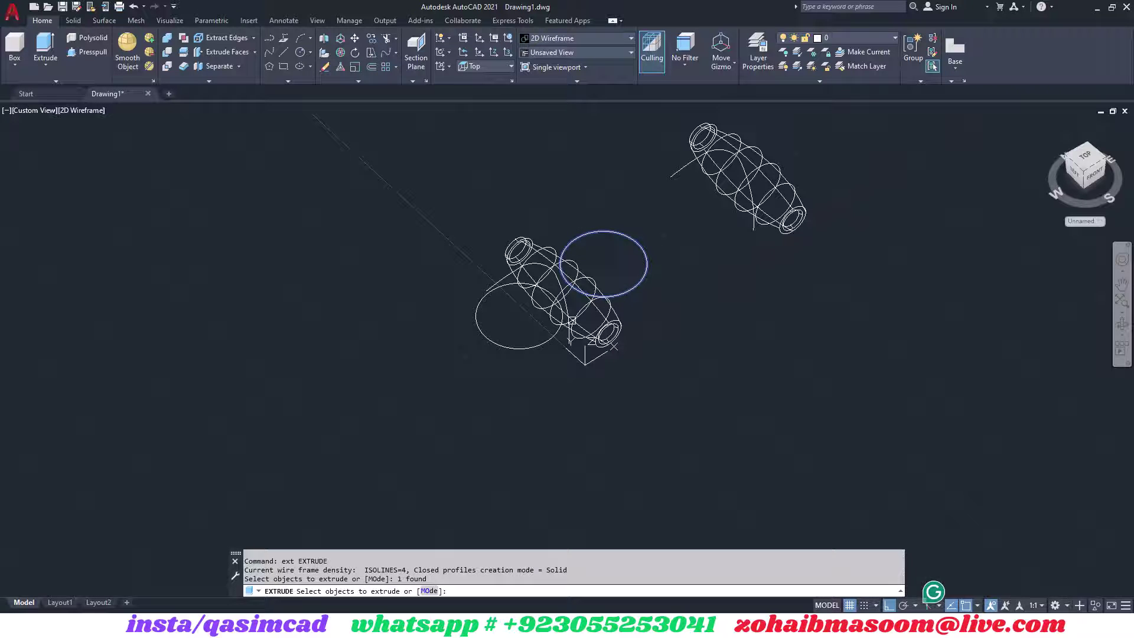
click(541, 346)
key(Return)
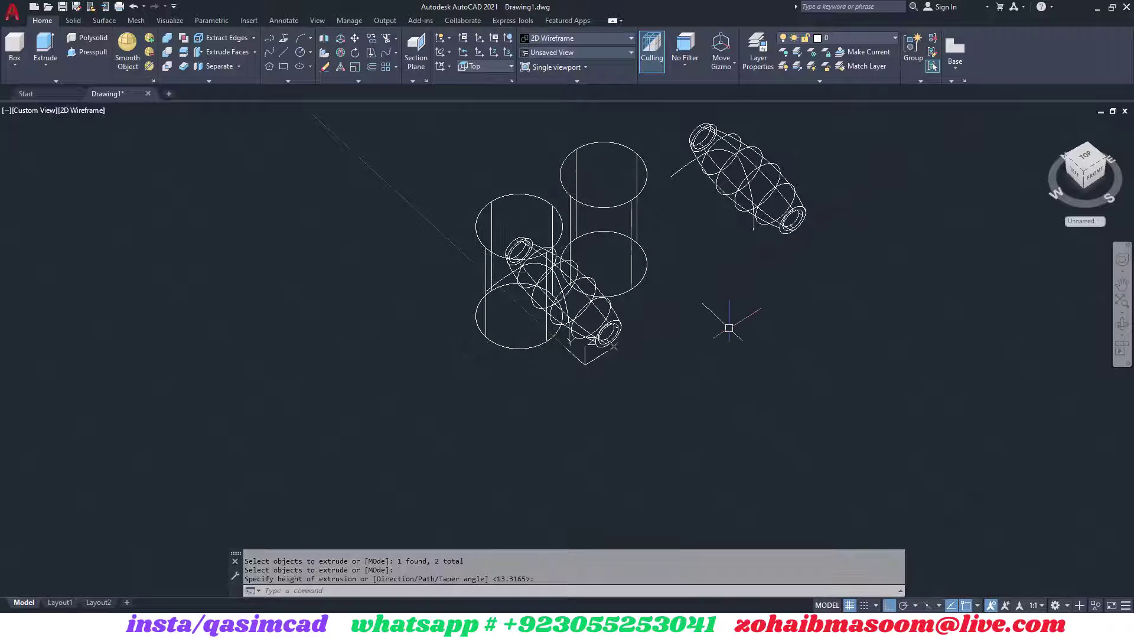
click(729, 331)
text(m)
key(Return)
Lower both cylinders along the bottle, then undo back to the circles.
click(626, 283)
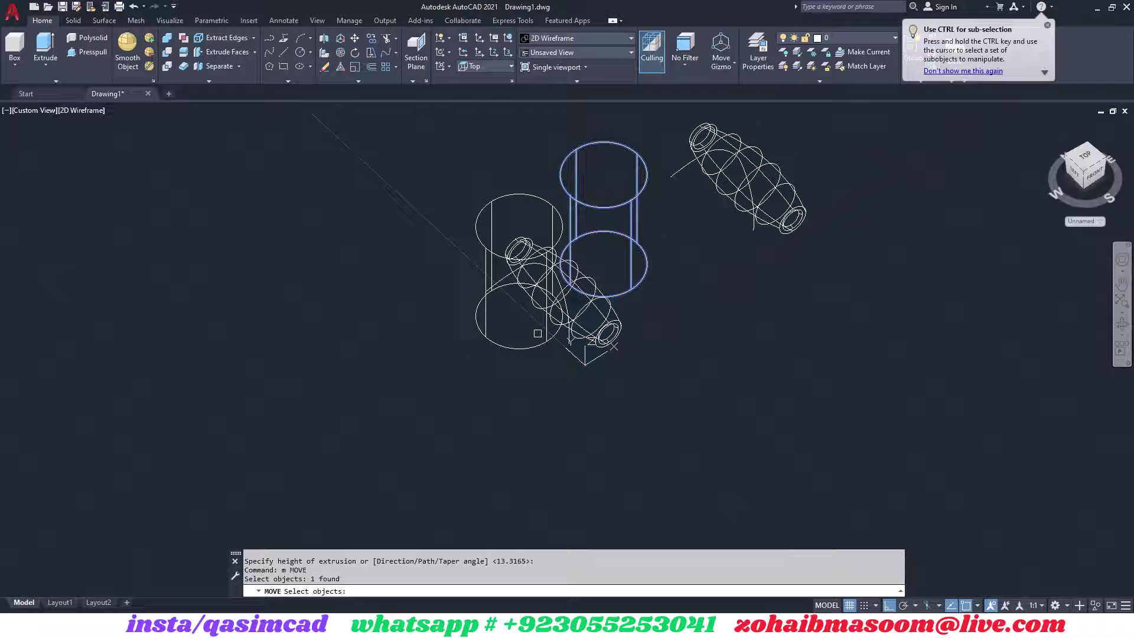
click(530, 351)
key(Return)
click(719, 349)
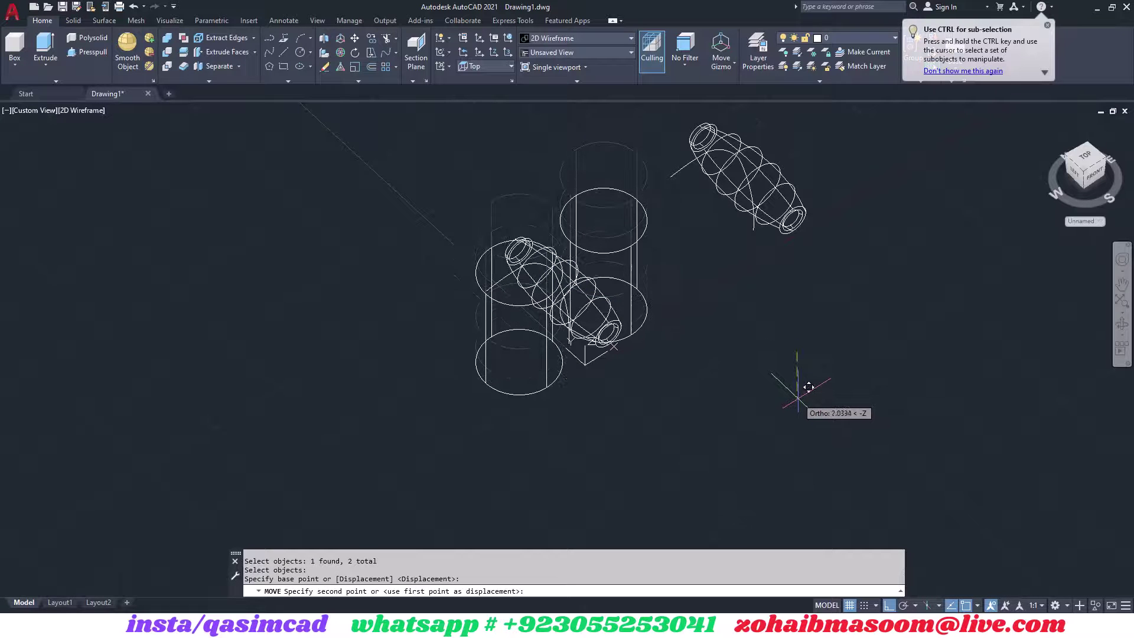
click(777, 384)
key(ctrl+z)
key(ctrl+z)
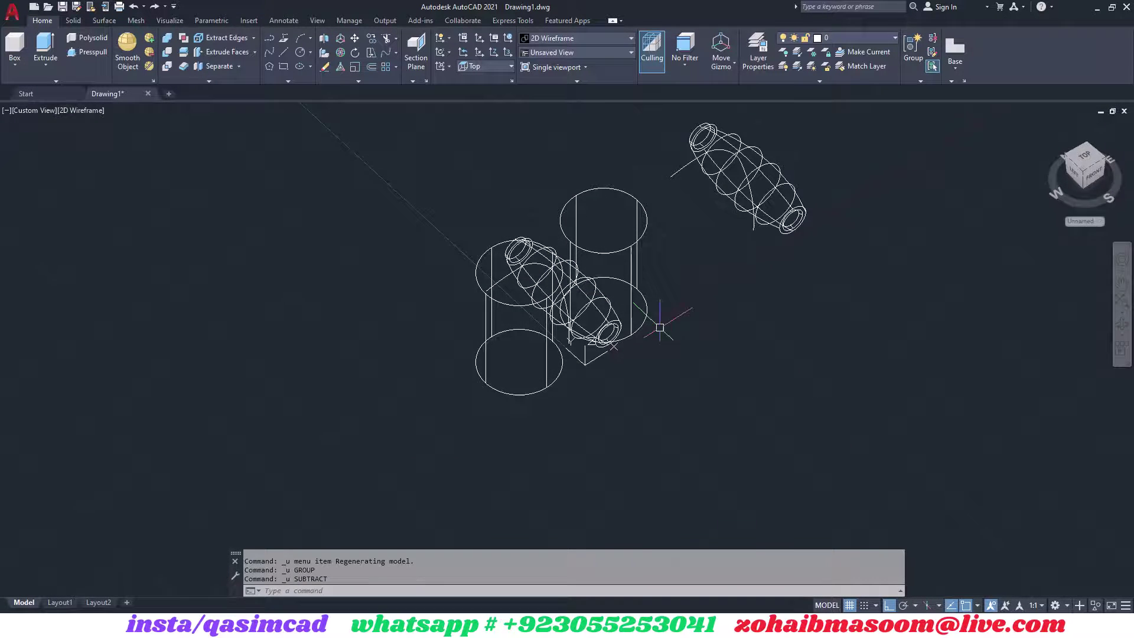
key(ctrl+z)
key(ctrl+z)
Reposition the right and left circles against the bottle's sides.
key(Return)
click(519, 356)
click(544, 375)
key(Return)
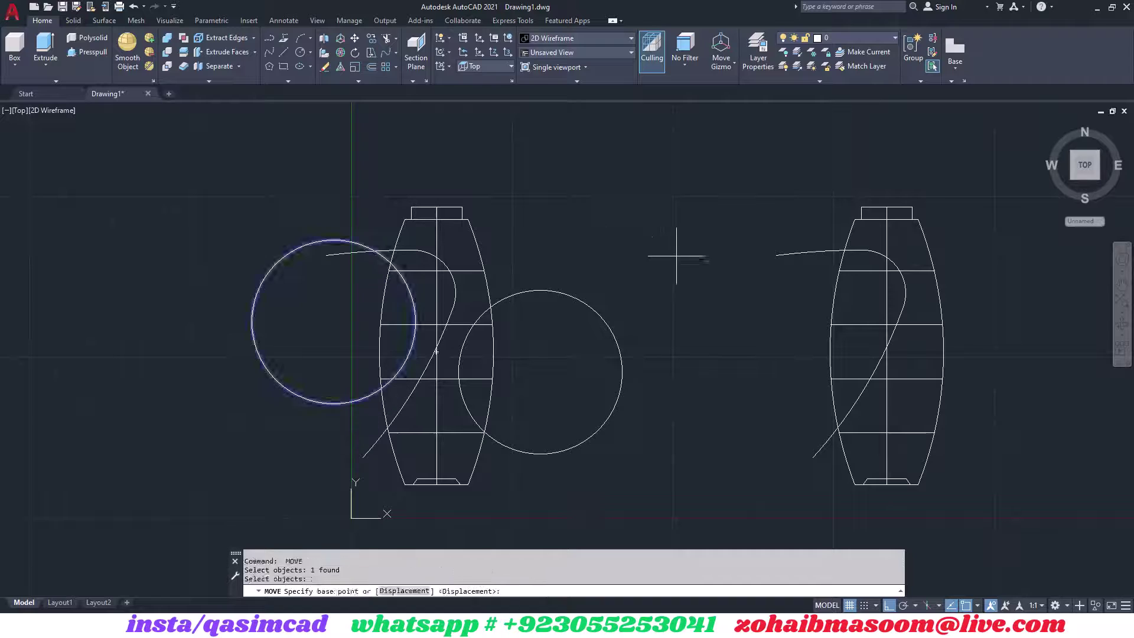
click(680, 251)
click(592, 311)
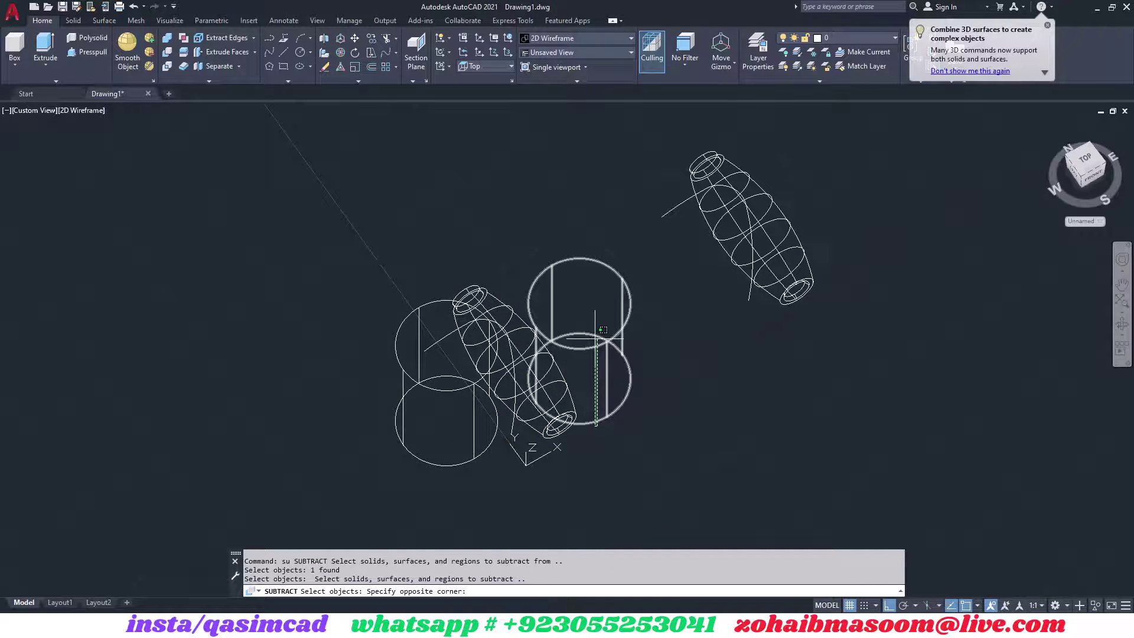
key(Escape)
Switch the display to the Conceptual visual style.
click(89, 111)
click(114, 152)
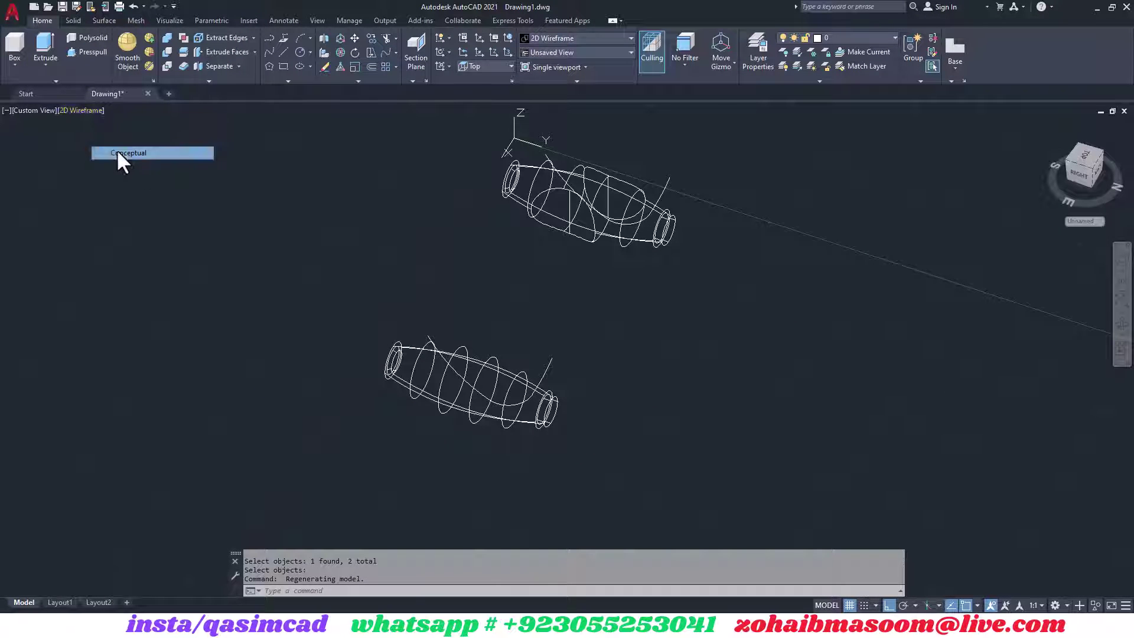
click(66, 20)
Shell the plain bottle into a thin-walled hollow, removing the neck face.
click(510, 44)
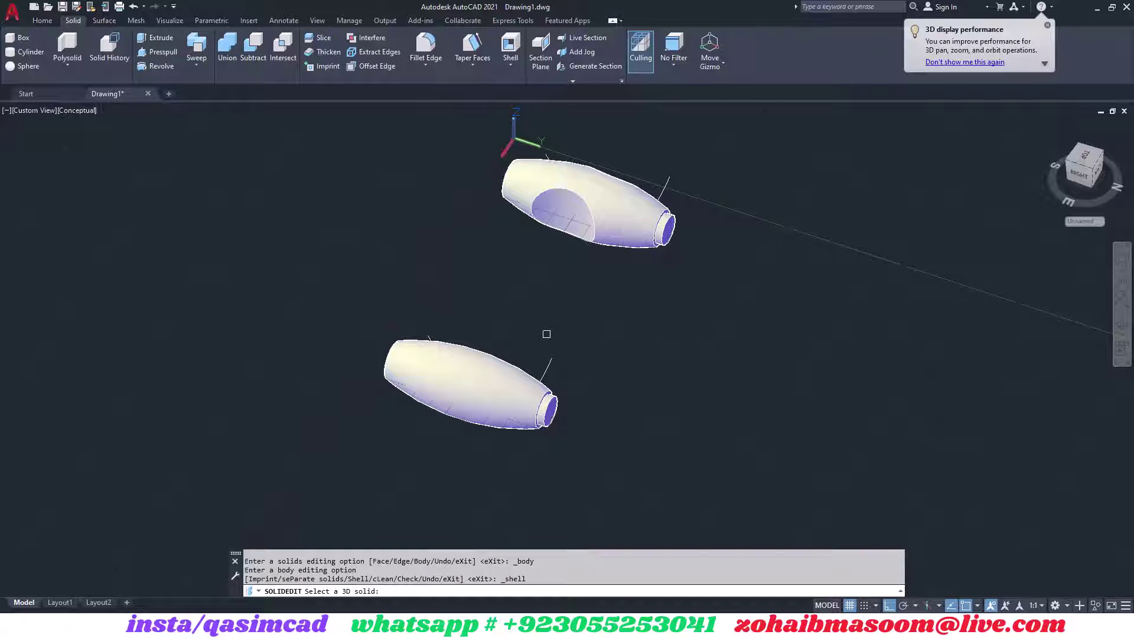
scroll(540, 425, up, 3)
click(556, 425)
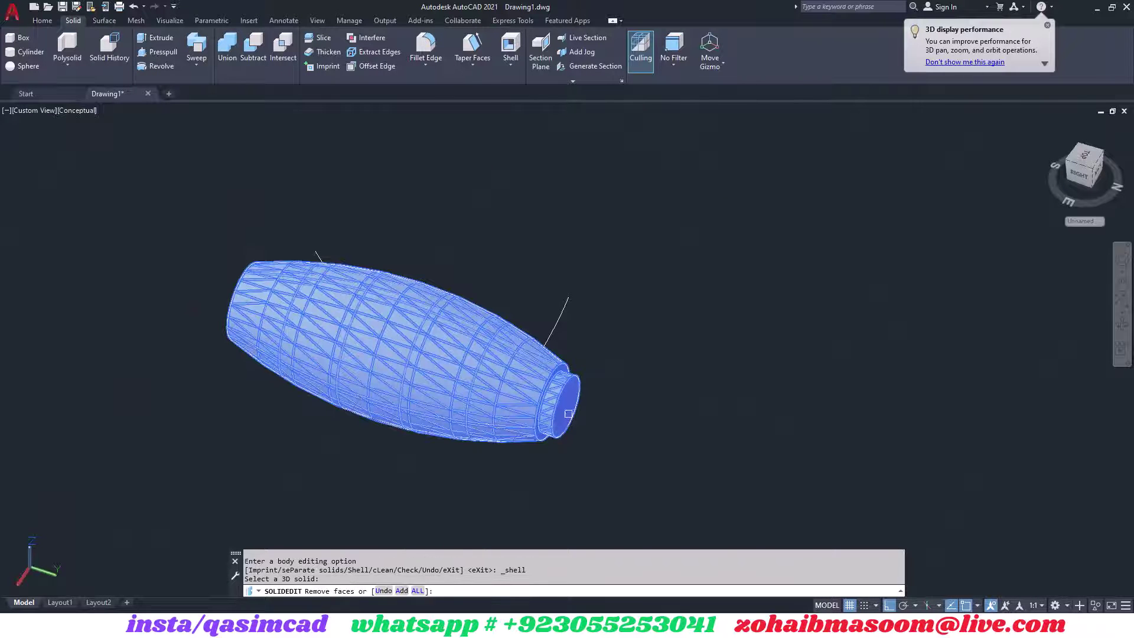
click(567, 411)
scroll(567, 410, up, 2)
key(Return)
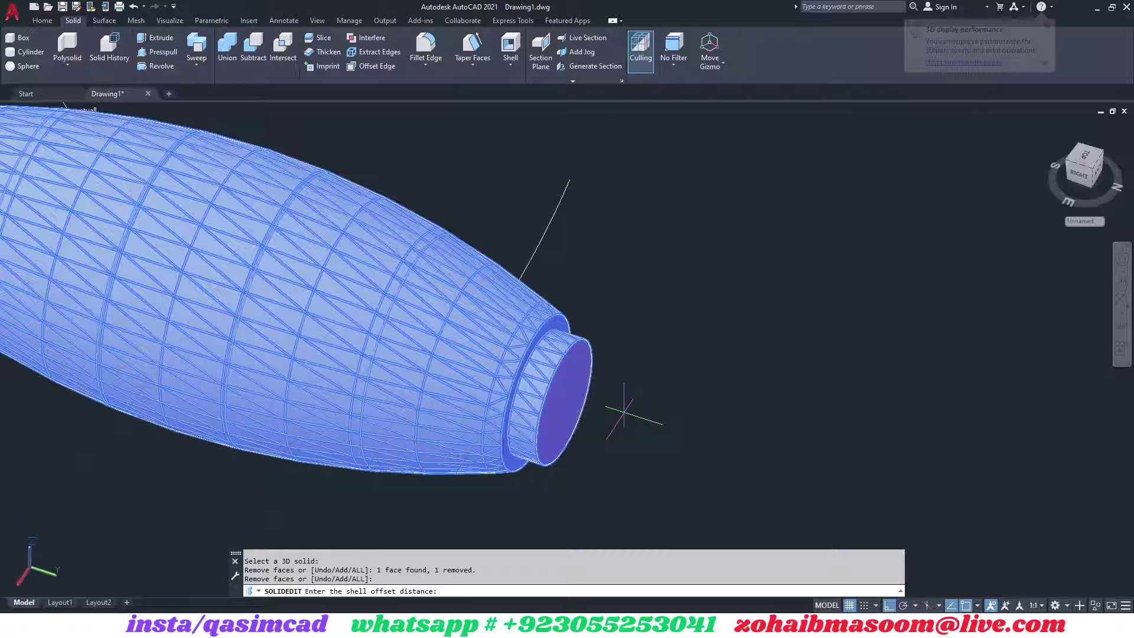
click(642, 417)
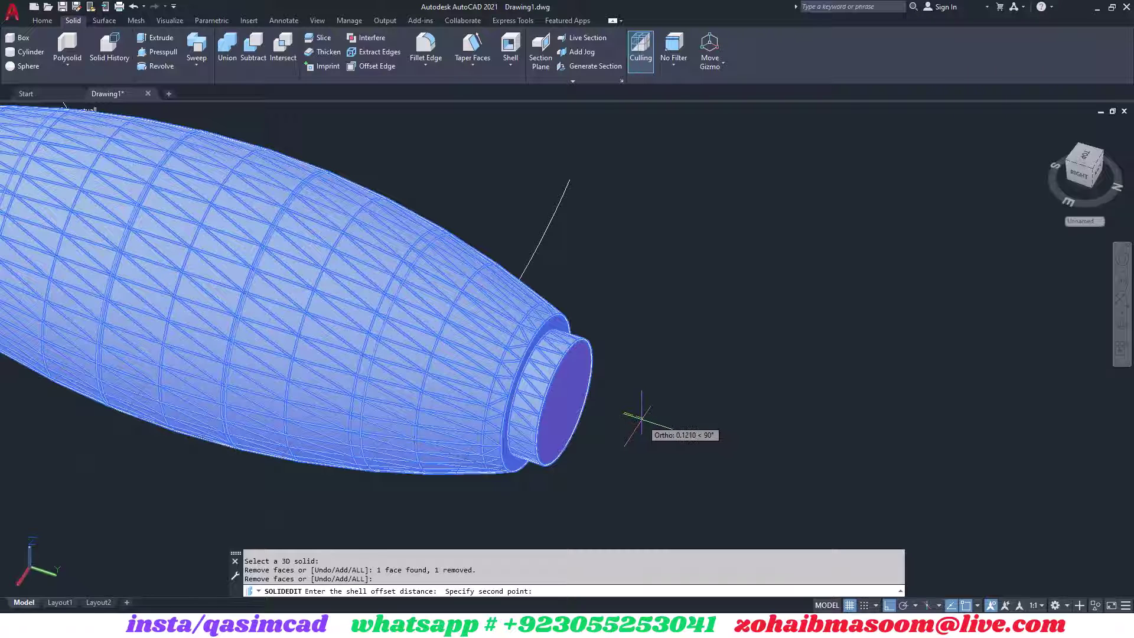
click(642, 417)
scroll(639, 390, down, 2)
scroll(640, 367, down, 2)
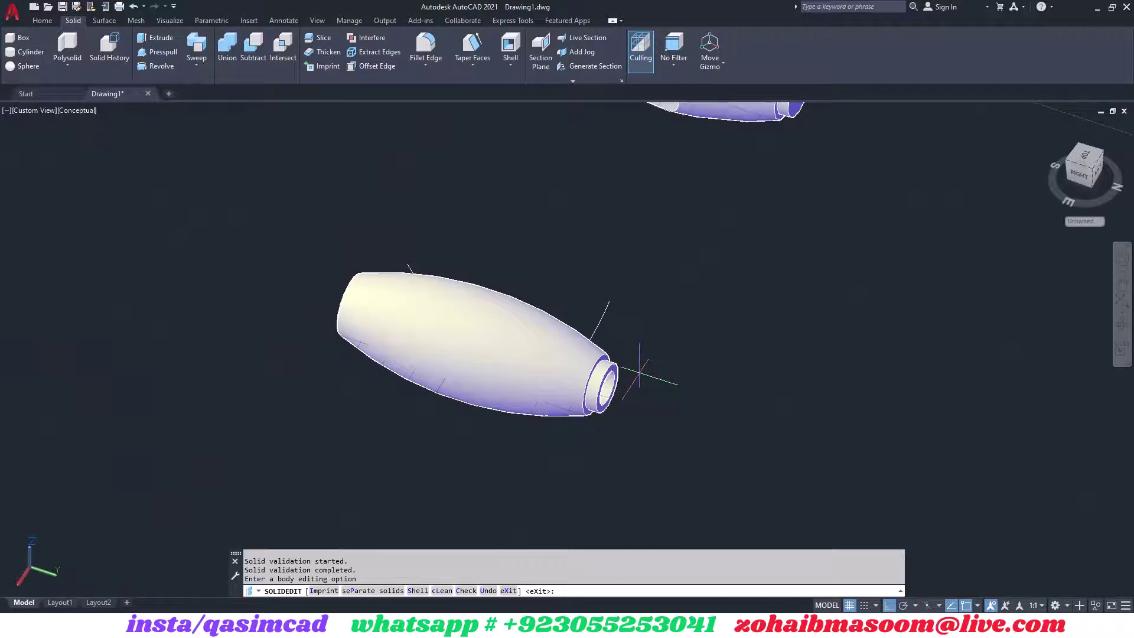
mouse_move(640, 368)
shift+middle_down()
mouse_move(580, 334)
mouse_move(772, 375)
mouse_move(802, 357)
mouse_move(780, 346)
shift+middle_up()
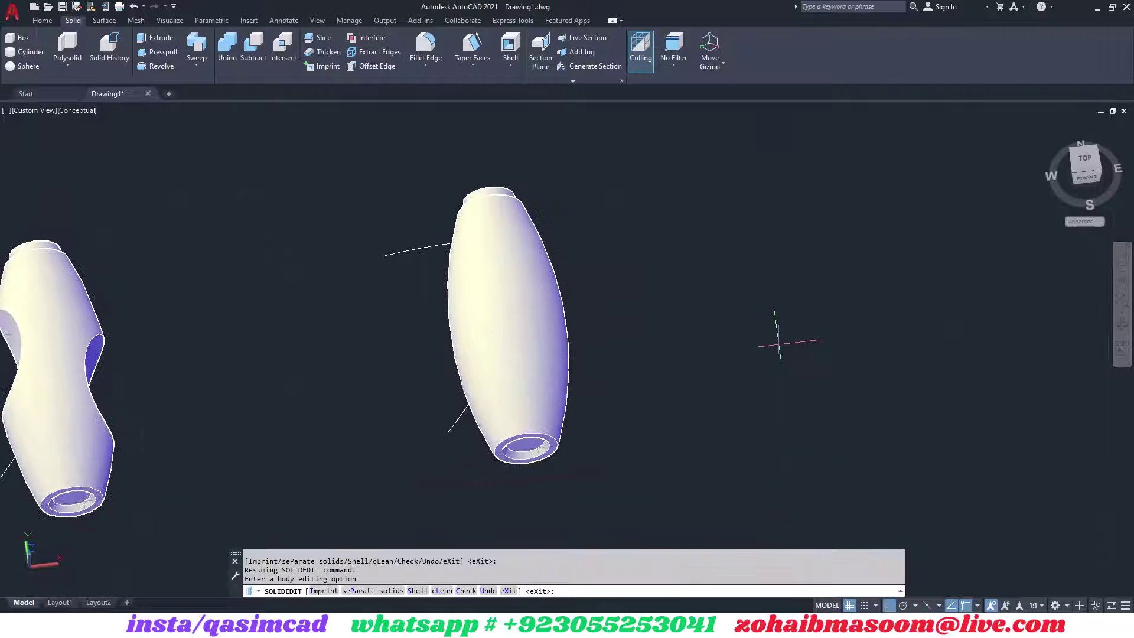
text(l)
Draw a closed wedge outline of lines beside the bottle.
key(Return)
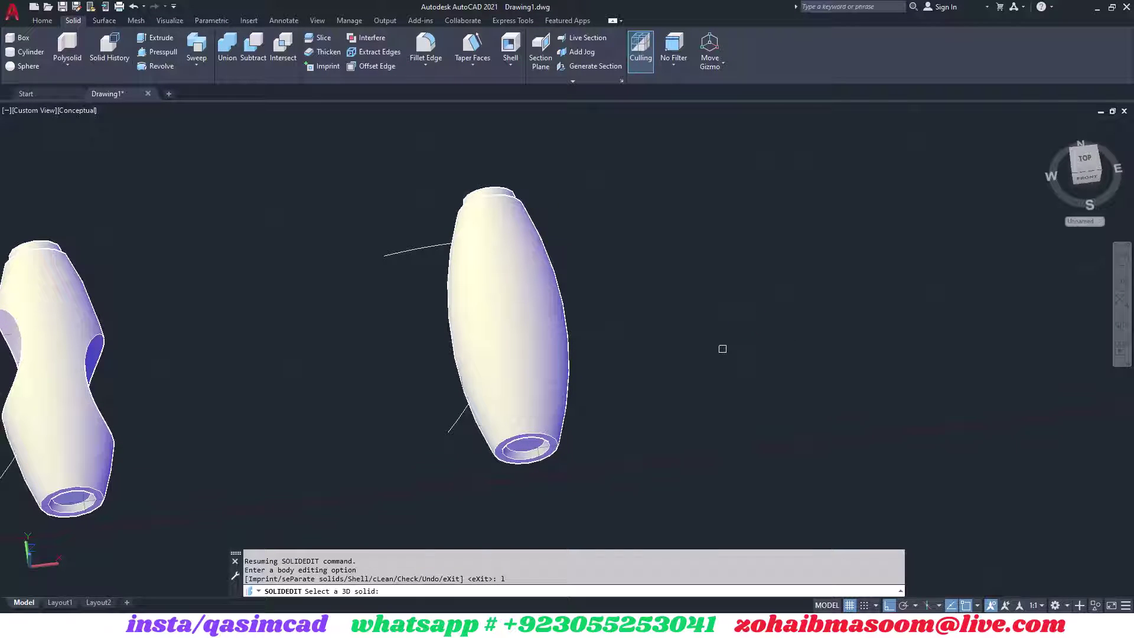
click(721, 349)
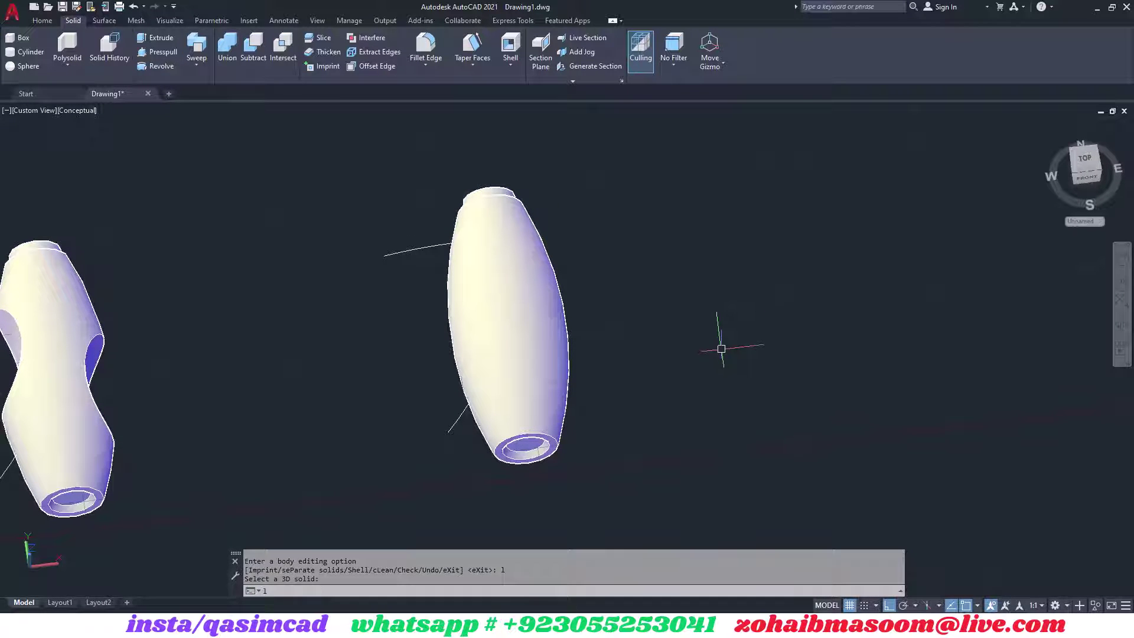
key(Return)
click(448, 433)
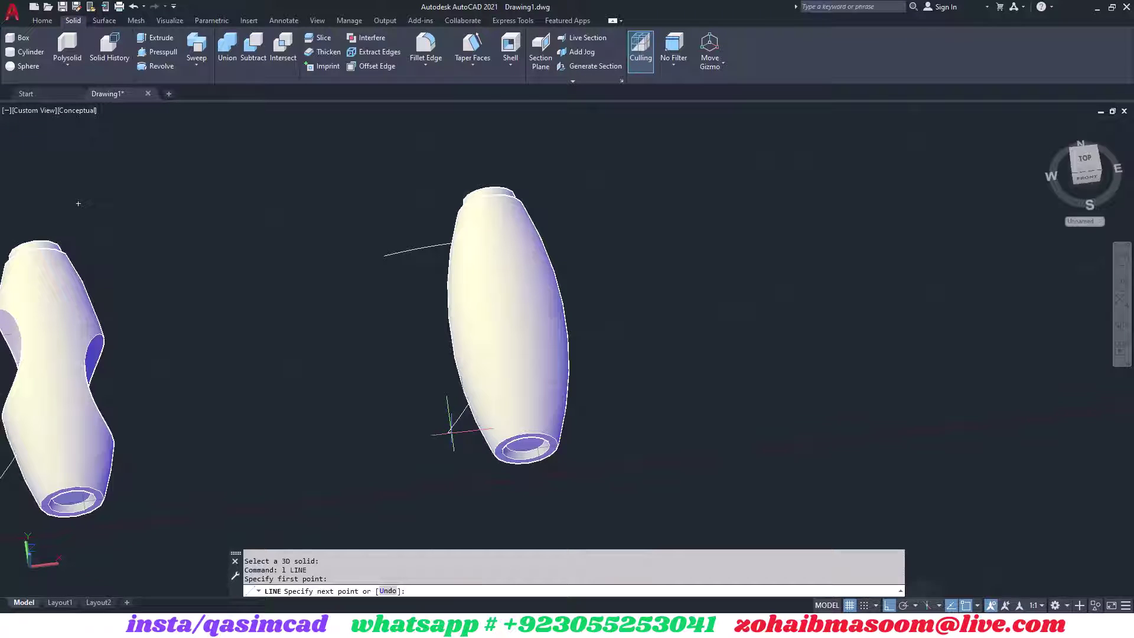
click(384, 256)
key(Return)
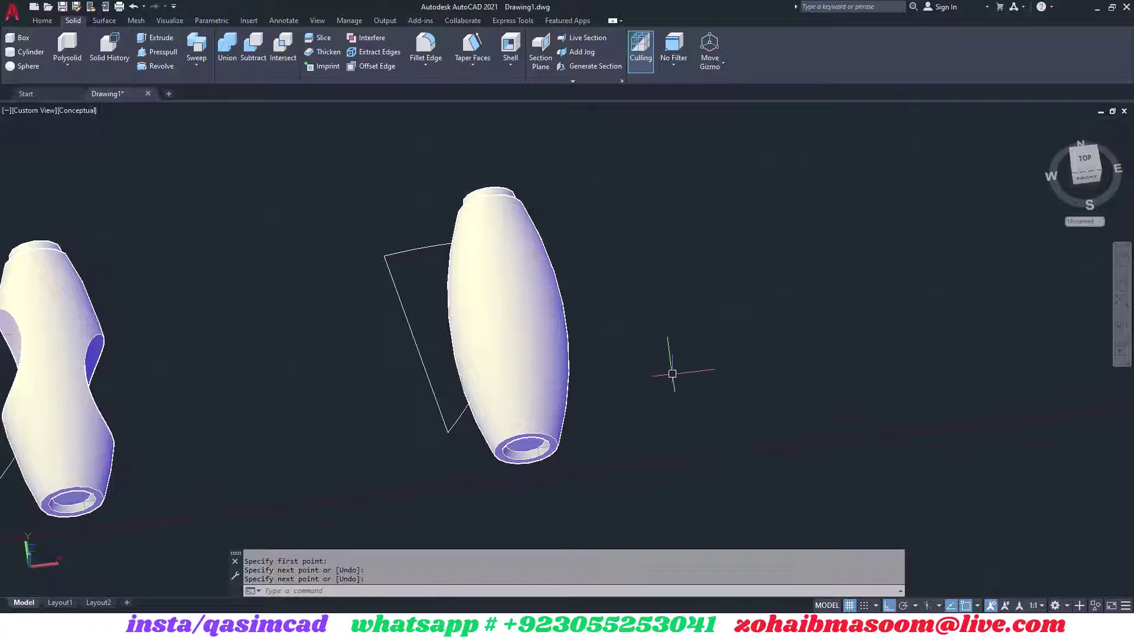
text(j)
Join the outline into one polyline and extrude it upward into a tall wedge solid.
key(Return)
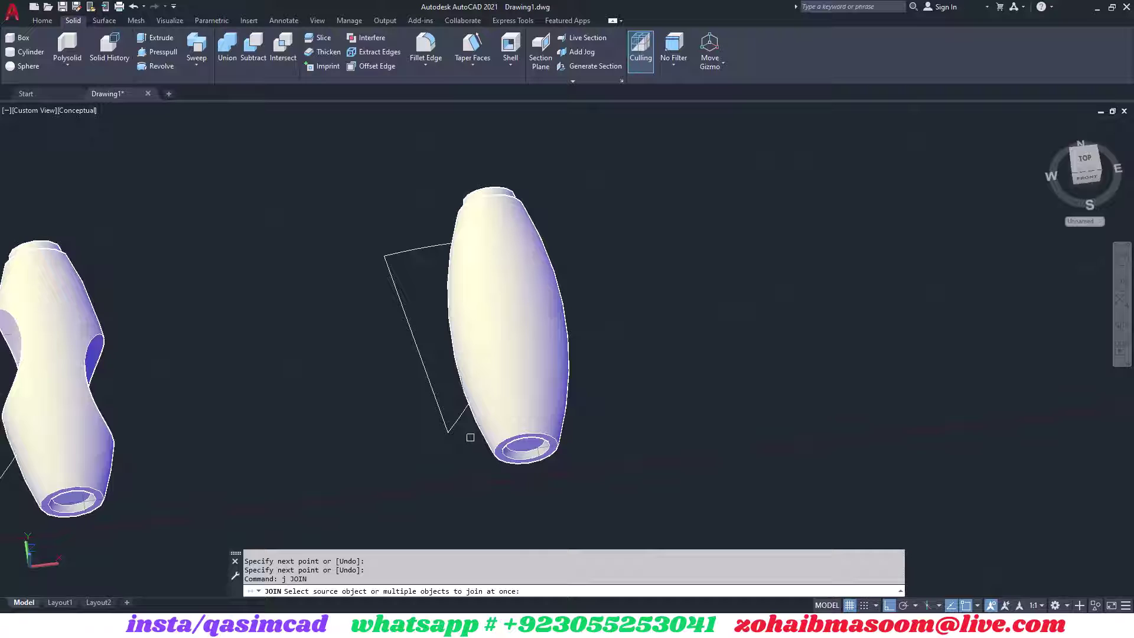
click(461, 417)
key(Return)
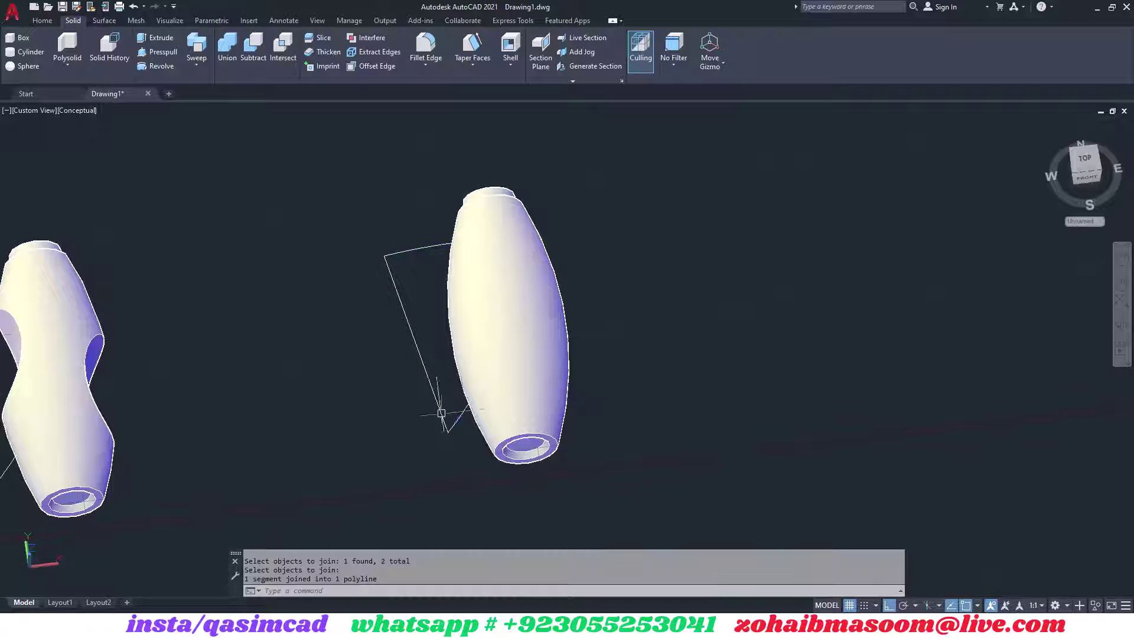
text(ext)
key(Return)
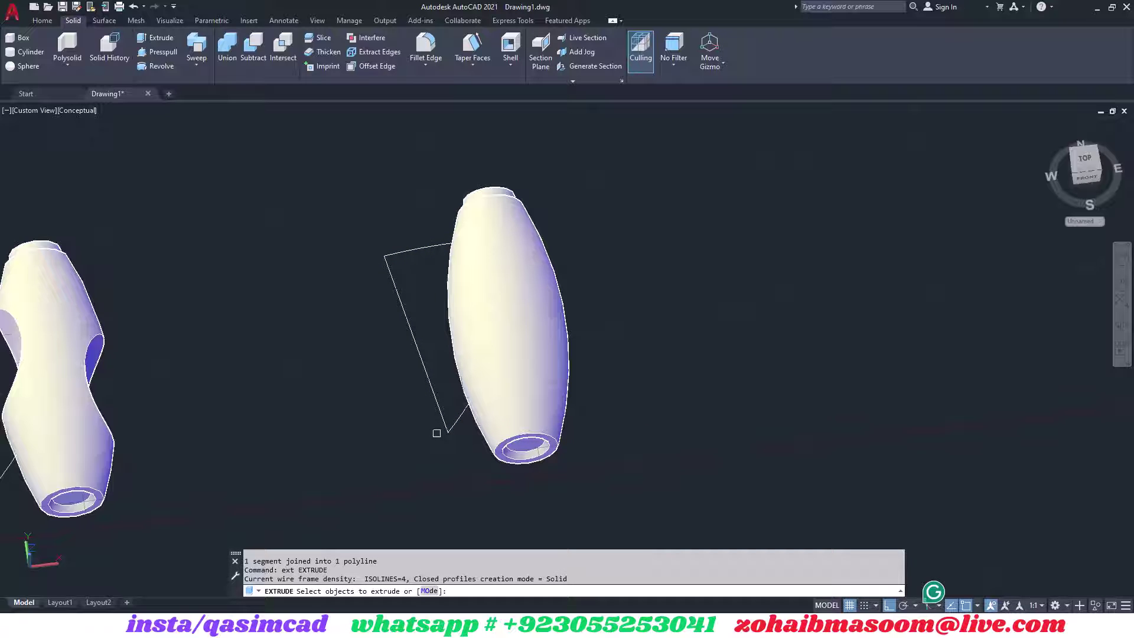
click(445, 426)
key(Return)
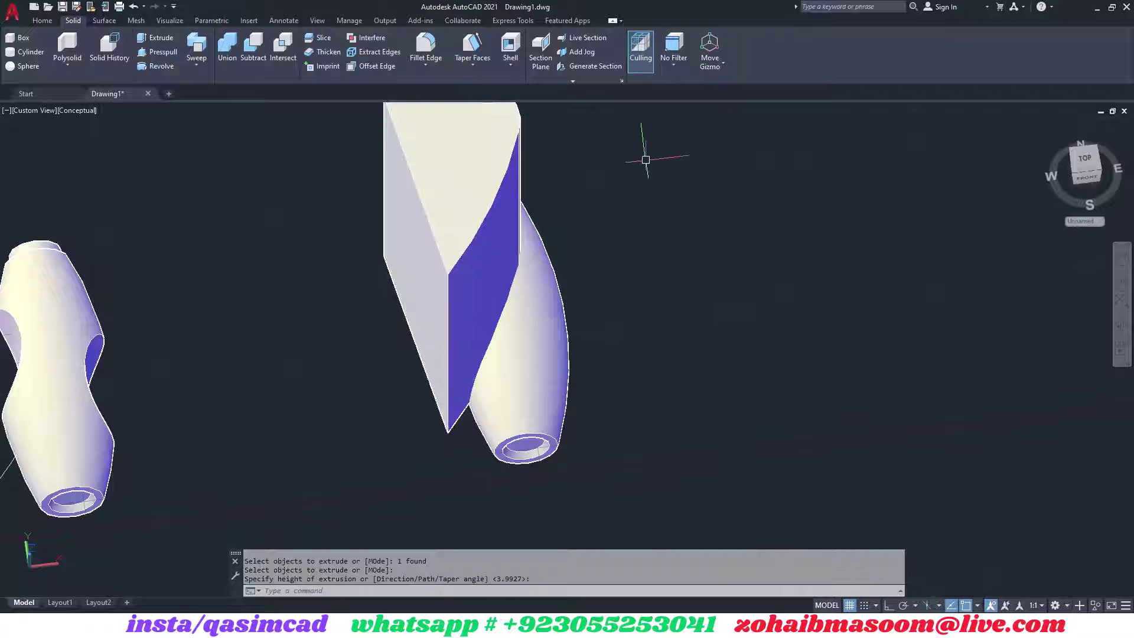
text(m)
key(Return)
click(502, 178)
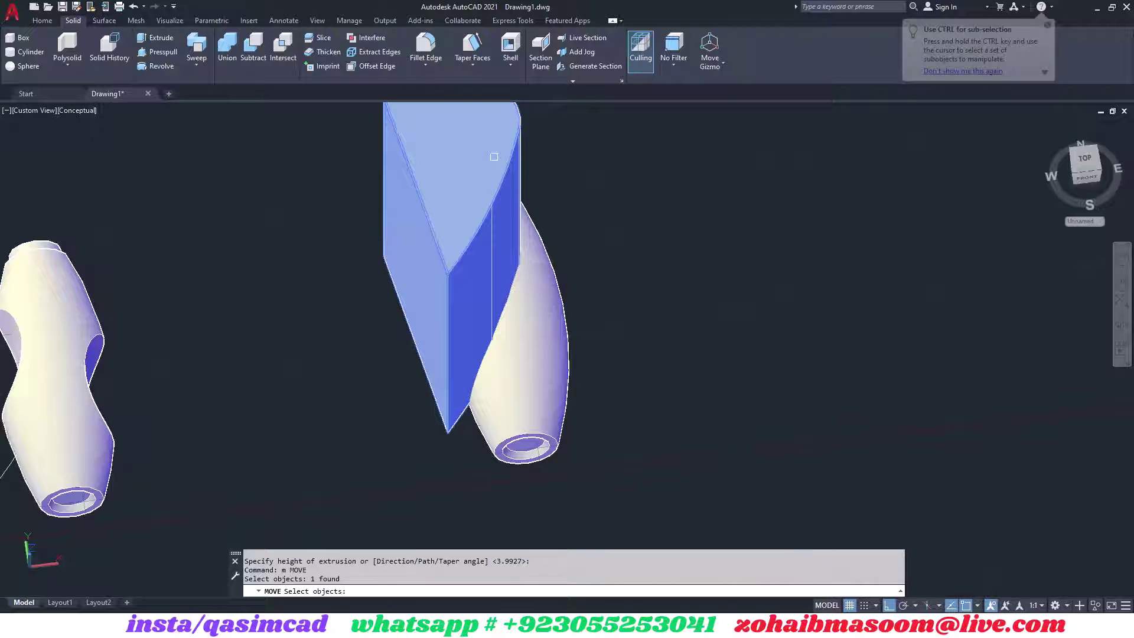
Lower the wedge onto the hollow bottle copy.
key(Return)
click(717, 172)
click(719, 244)
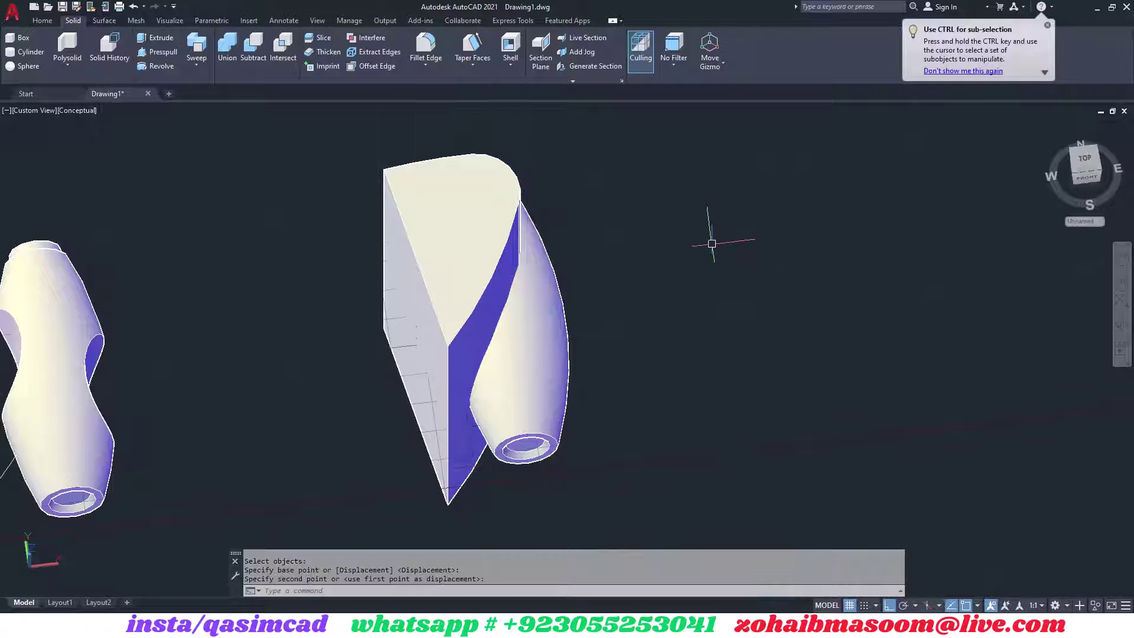
Intersect the bottle copy with the wedge, leaving a teardrop-shaped solid.
click(285, 48)
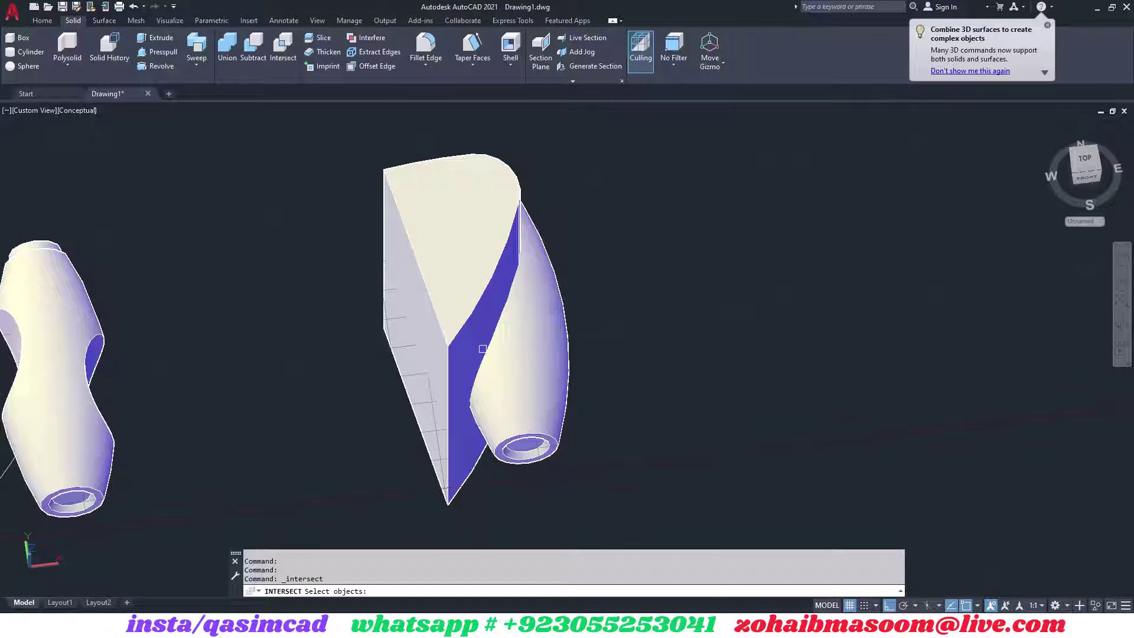
click(511, 354)
click(413, 295)
key(Return)
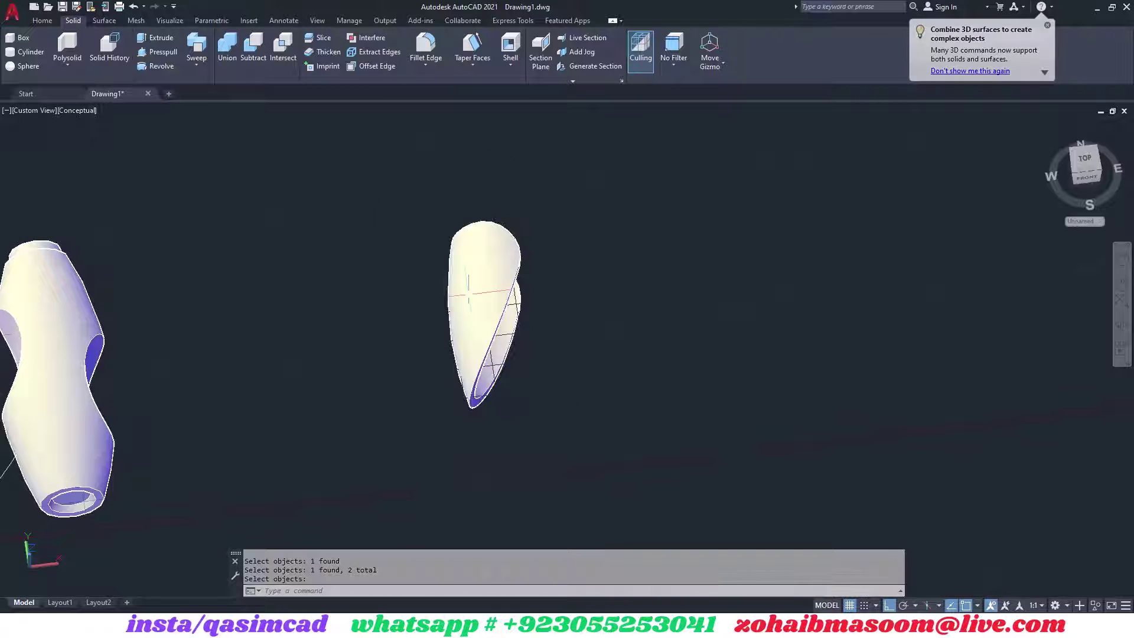
key(Return)
shift+middle_drag(617, 364, 622, 340)
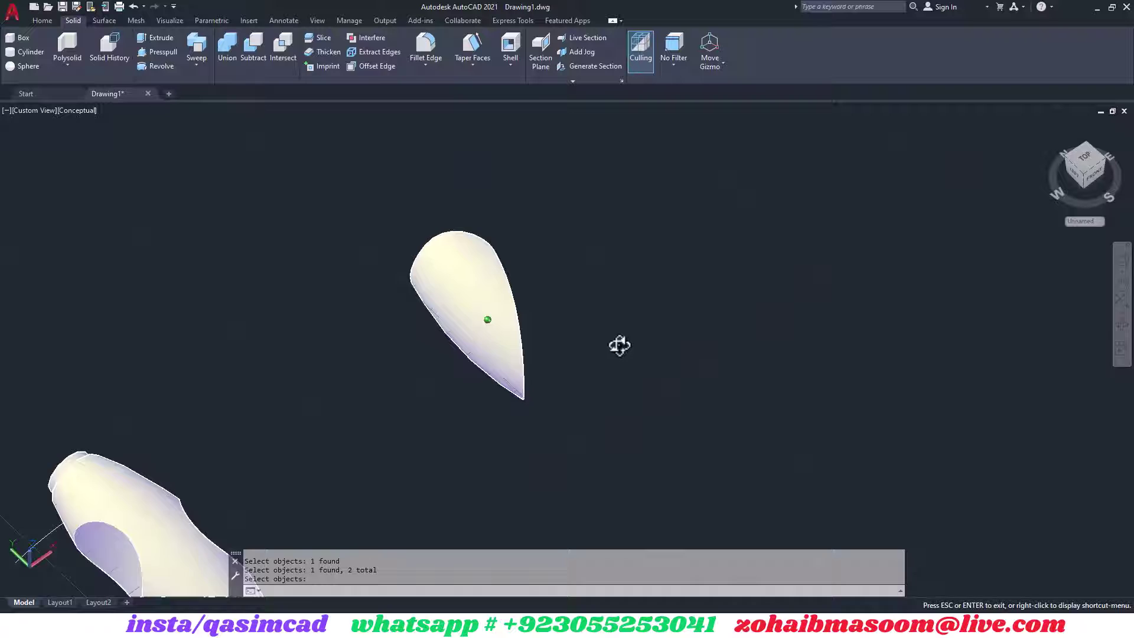
Move the teardrop solid 7 units onto the bottle.
text(m)
key(Return)
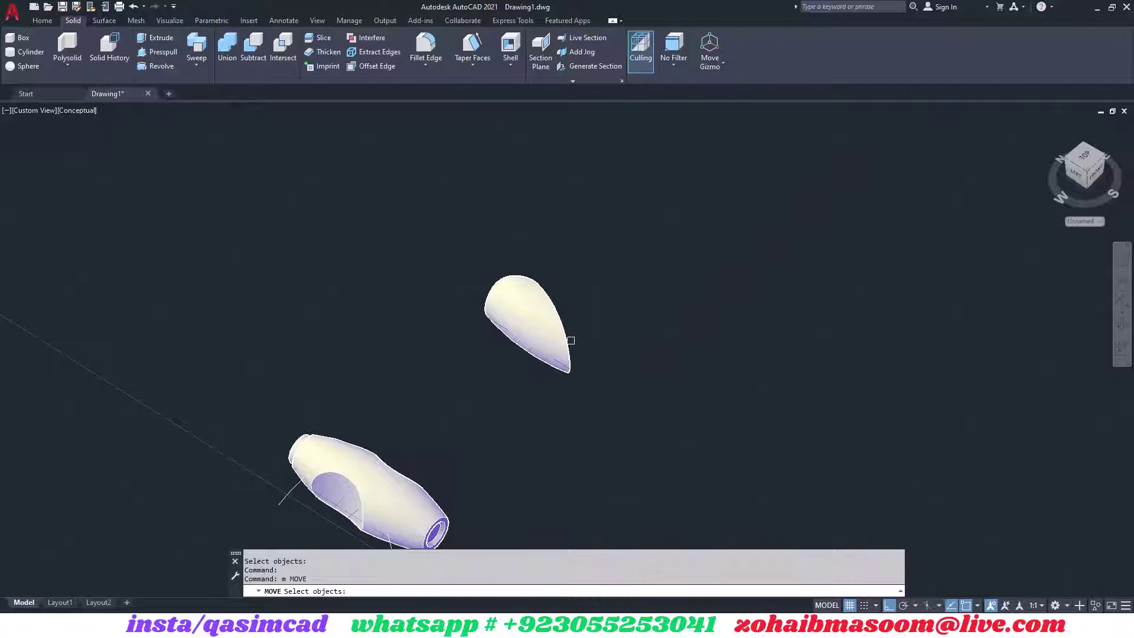
click(566, 337)
key(Return)
click(786, 288)
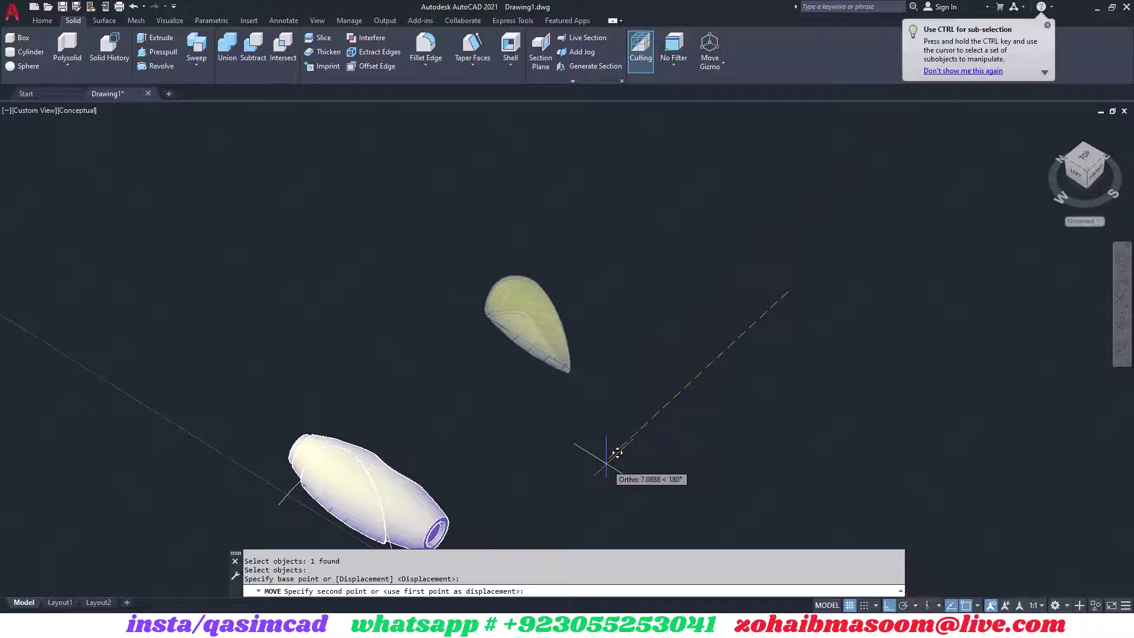
text(7)
key(Return)
Subtract the teardrop from the bottle, then view from the Front with a Front UCS.
text(su)
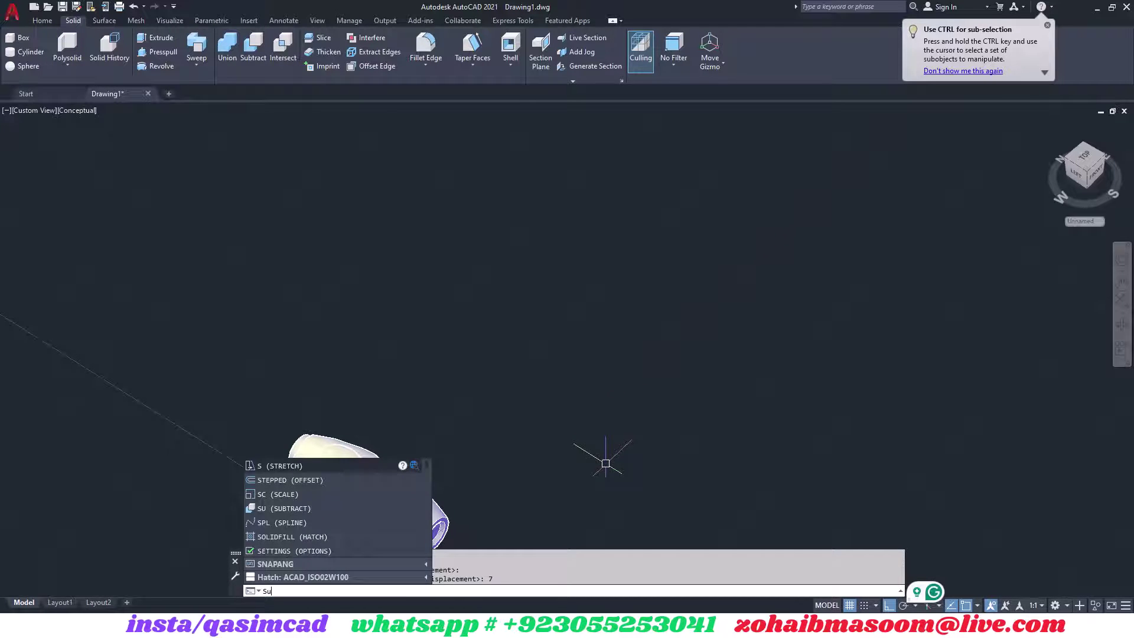
key(Return)
click(354, 484)
key(Return)
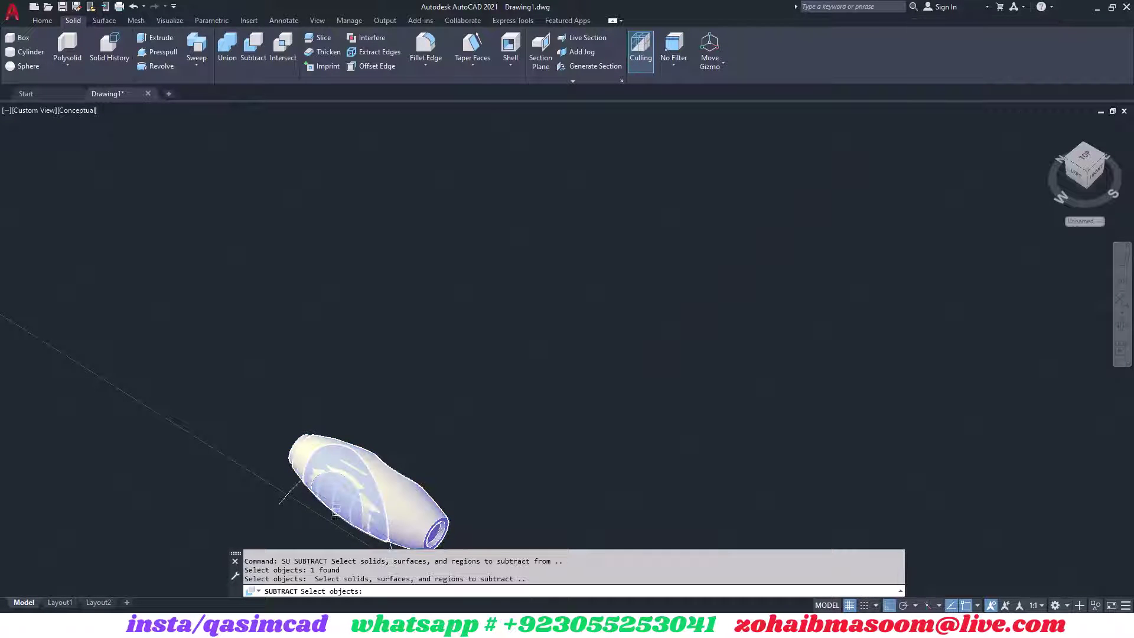
click(335, 506)
key(Return)
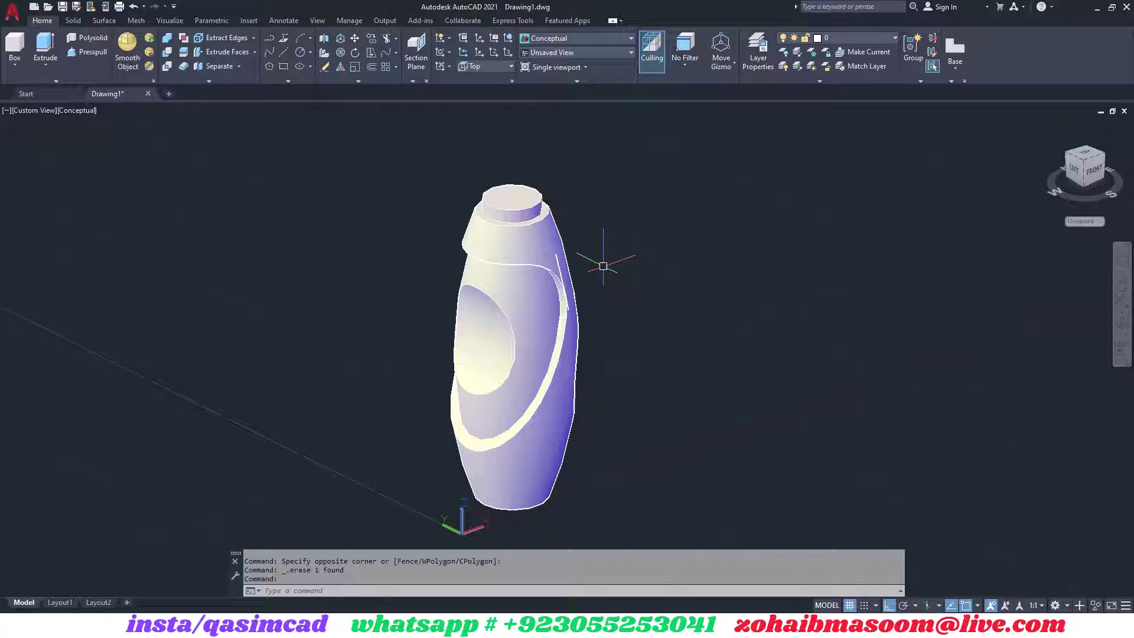
click(1090, 172)
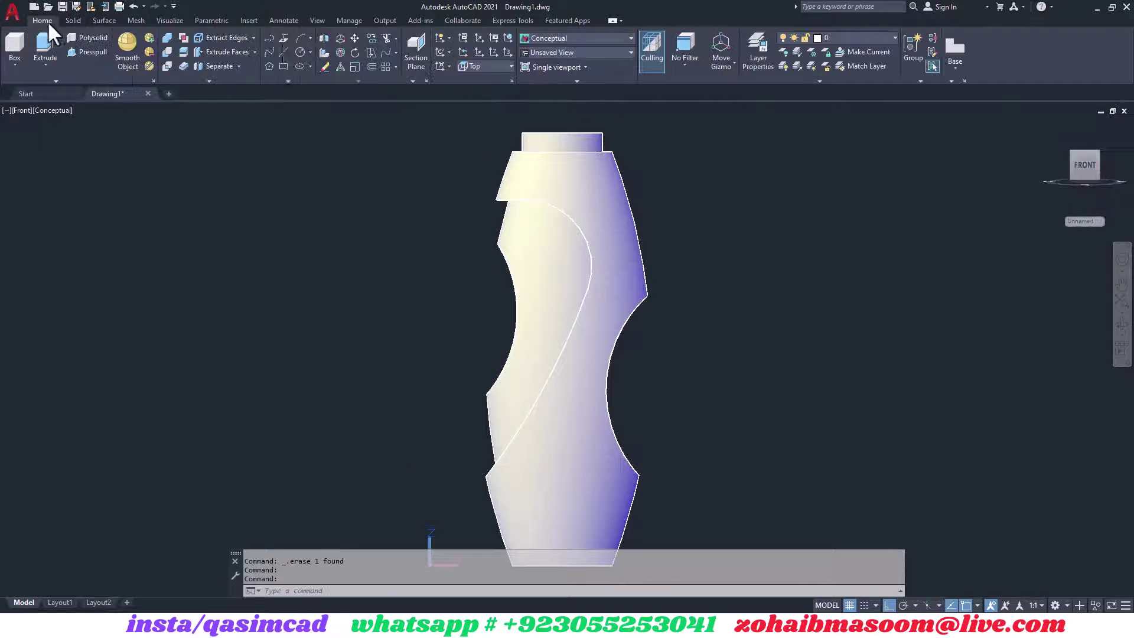
click(479, 148)
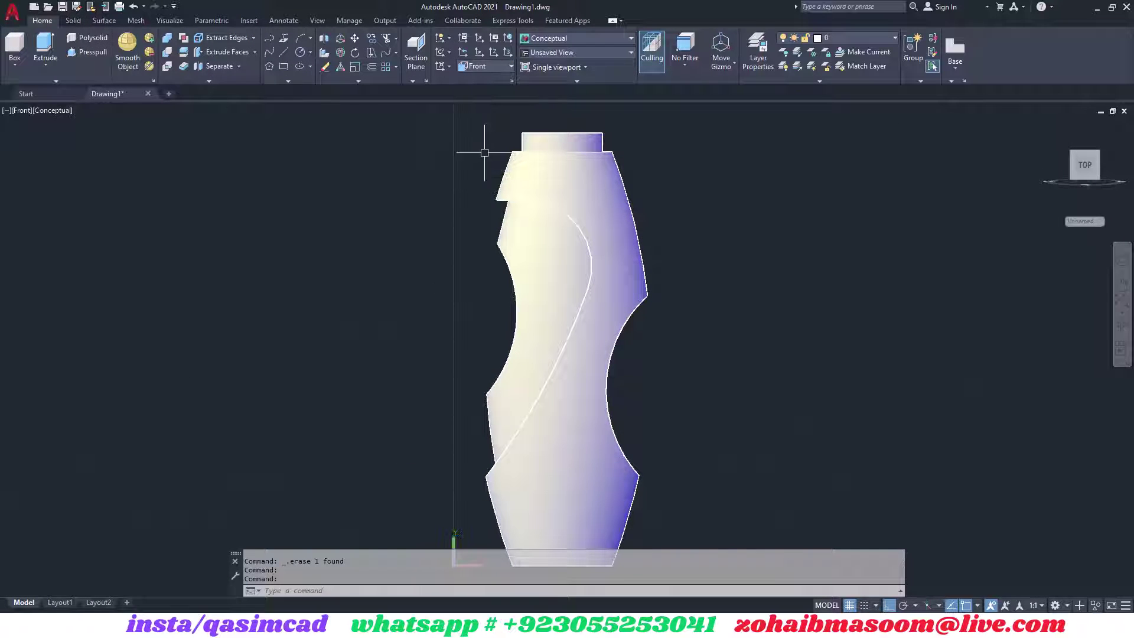
Draw a small sphere near the bottle and orbit into a 3D view.
click(12, 64)
click(35, 153)
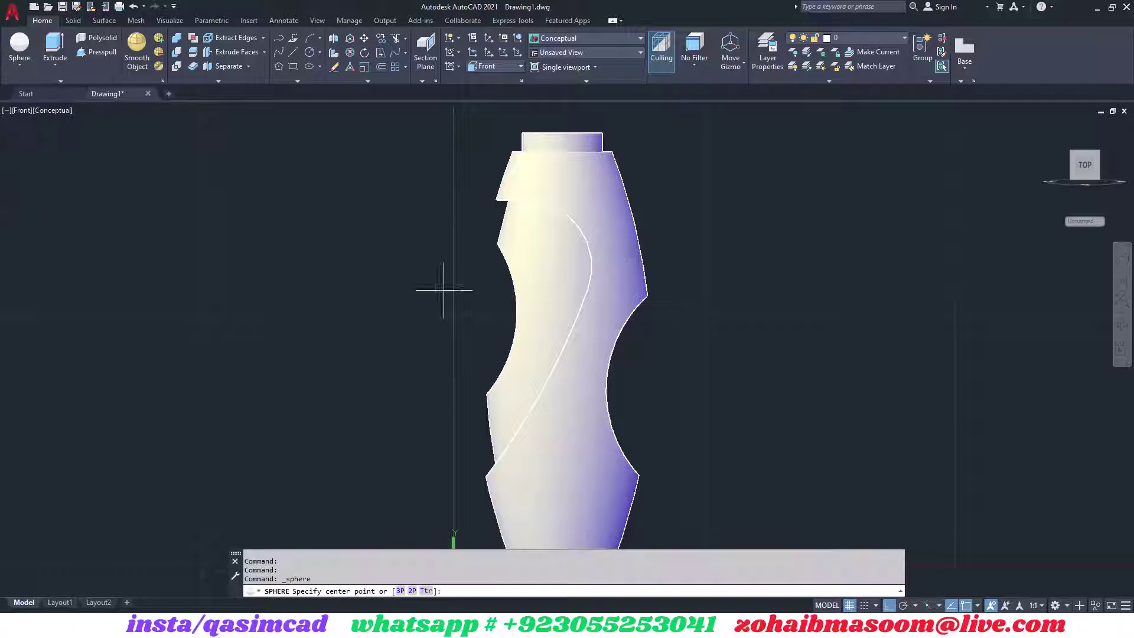
scroll(573, 224, up, 3)
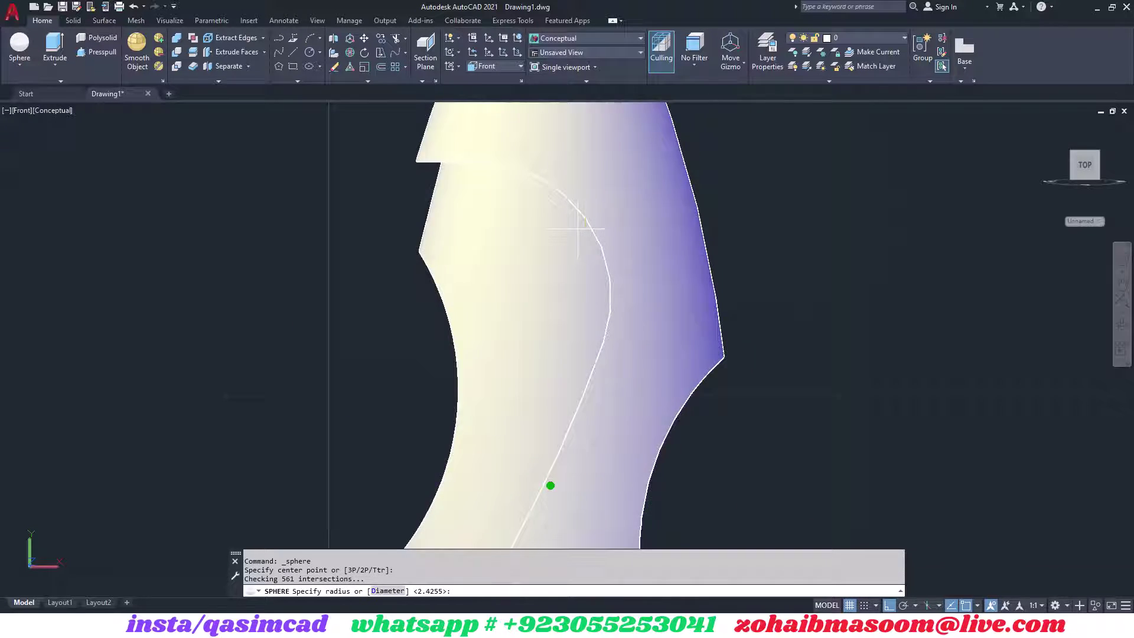
click(573, 224)
scroll(573, 224, up, 1)
click(573, 224)
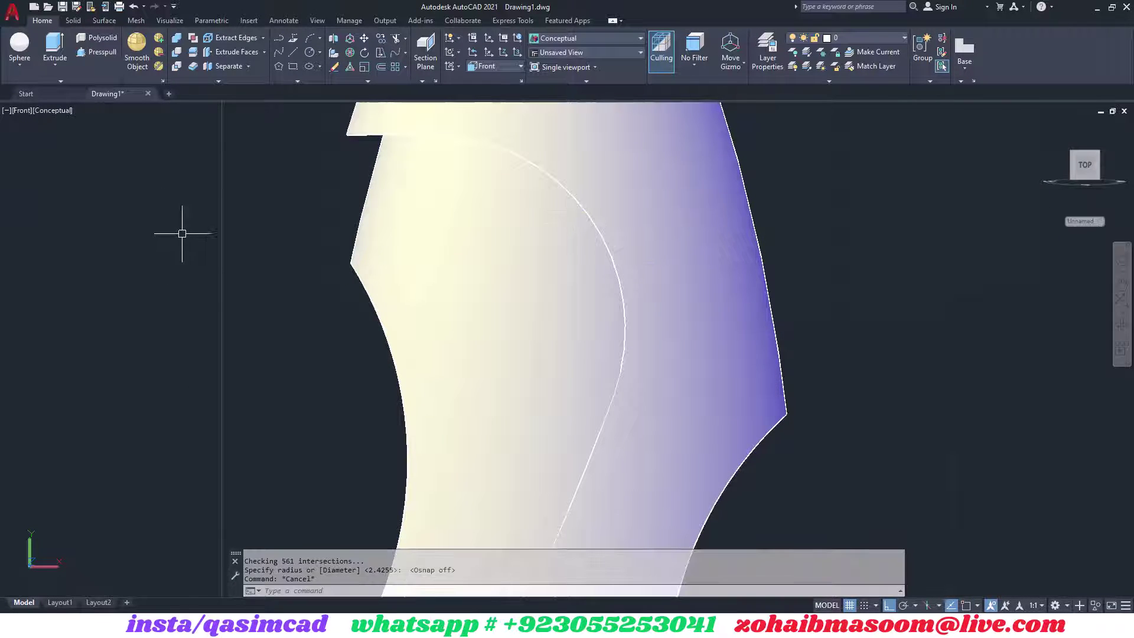
mouse_move(215, 329)
shift+middle_down()
mouse_move(513, 308)
mouse_move(392, 313)
shift+middle_up()
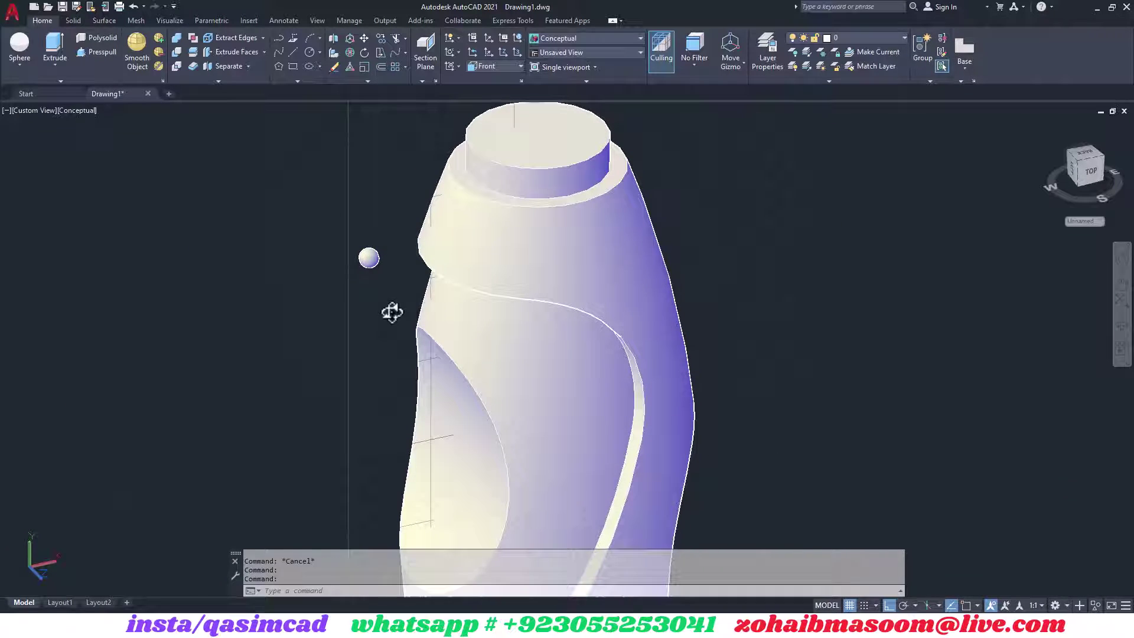
Move the small sphere onto the bottle's grip area.
text(m)
key(Return)
click(369, 257)
key(Return)
click(286, 253)
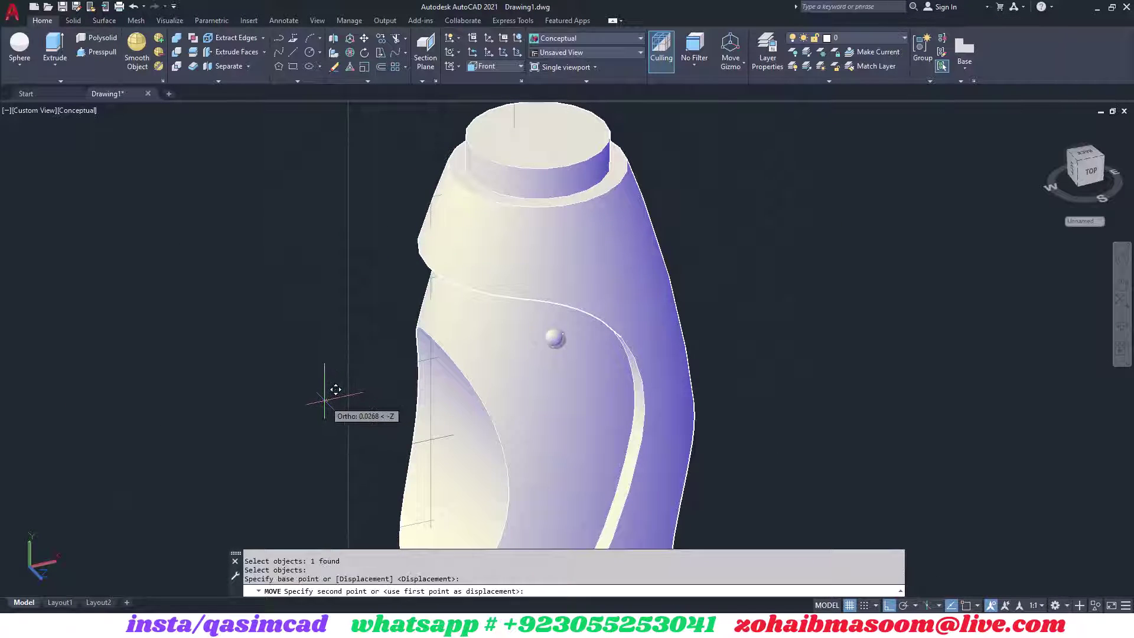
click(335, 390)
scroll(563, 463, up, 5)
Copy the pair of spheres to several points lower down the grip panel.
text(co)
key(Return)
click(495, 289)
click(544, 247)
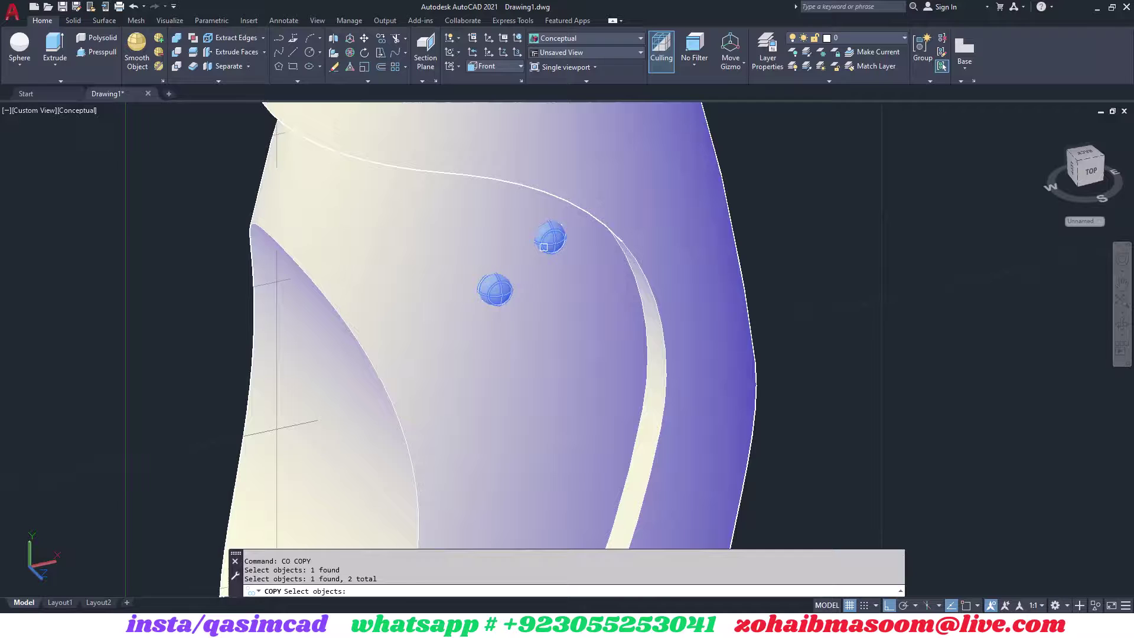
key(Return)
click(836, 286)
click(683, 292)
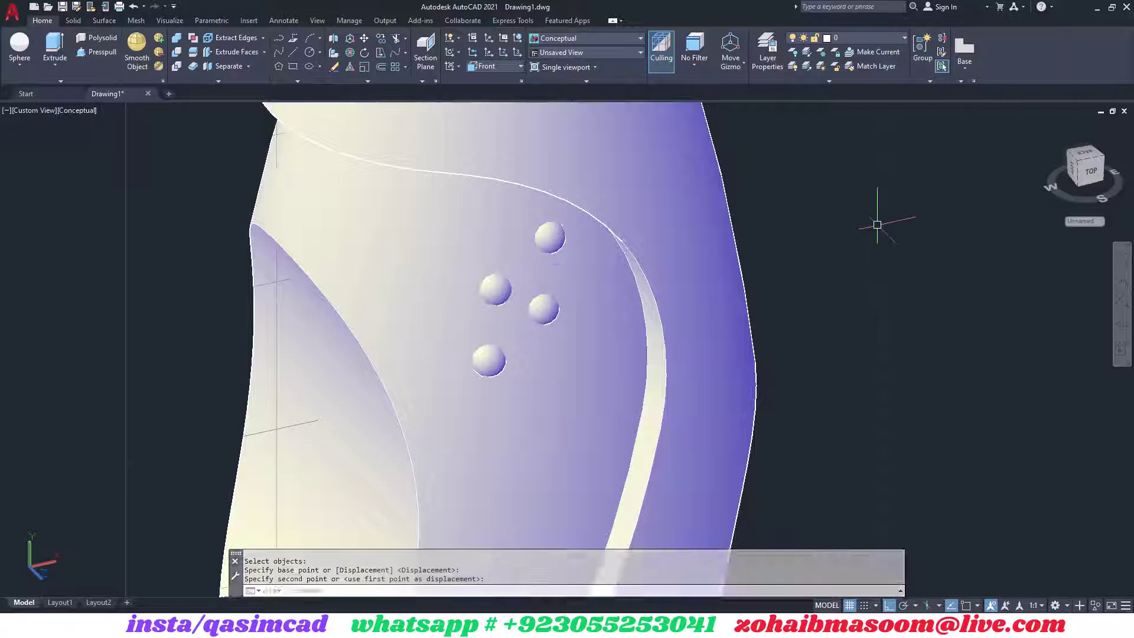
click(544, 309)
click(489, 360)
key(Return)
click(861, 254)
click(866, 334)
key(Return)
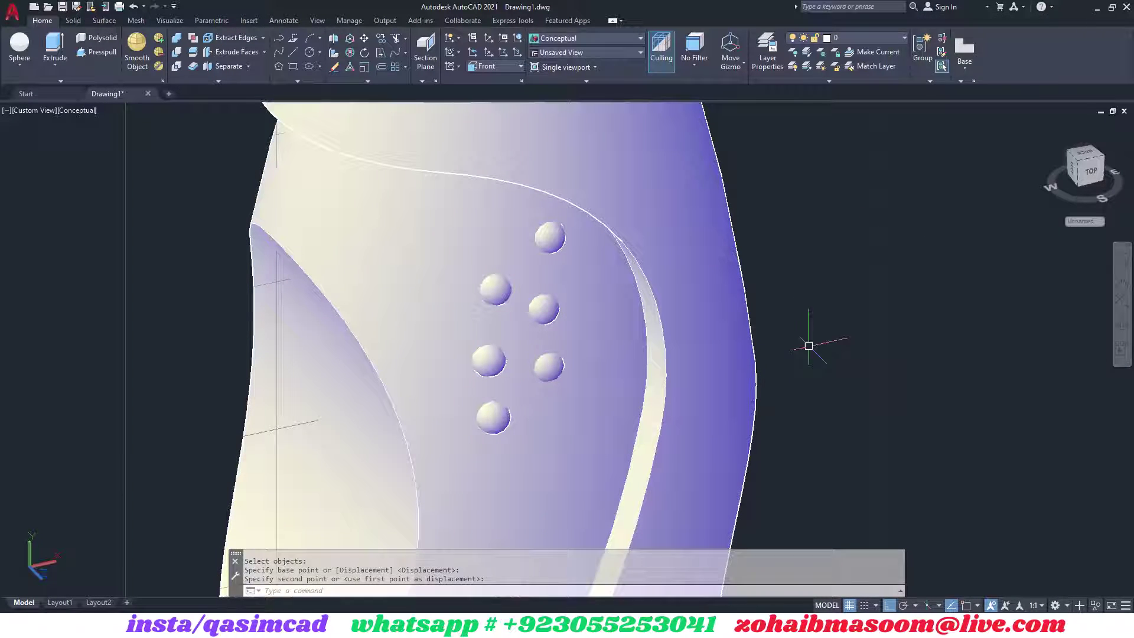
Reposition one grip sphere and start duplicating another across the panel.
text(m)
key(Return)
click(567, 414)
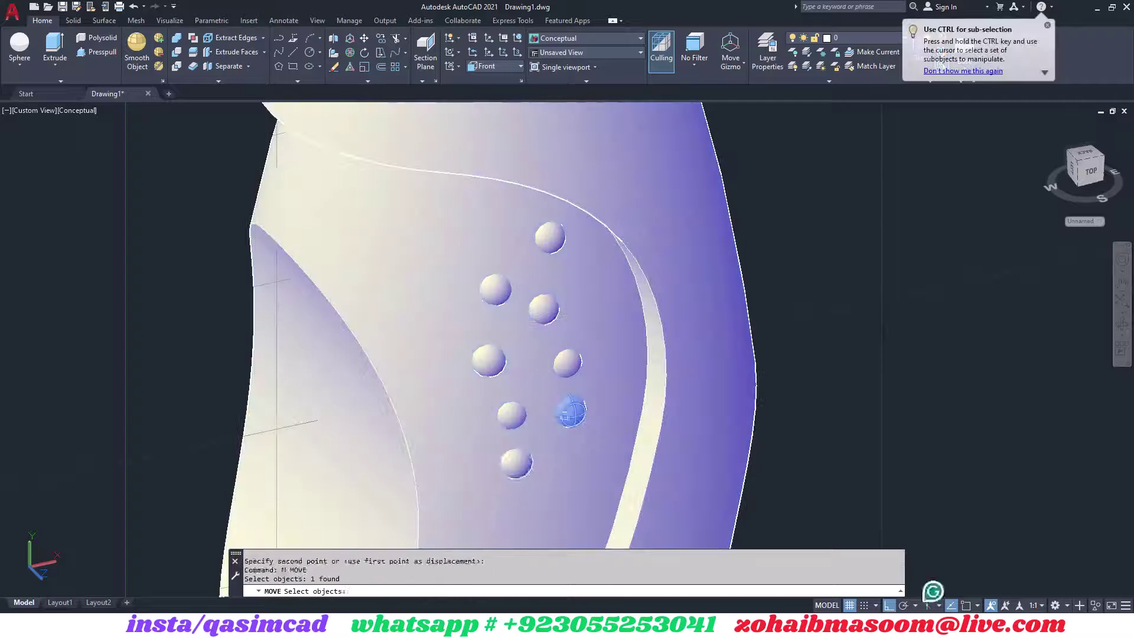
key(Return)
click(571, 414)
text(co)
key(Return)
click(630, 380)
click(933, 391)
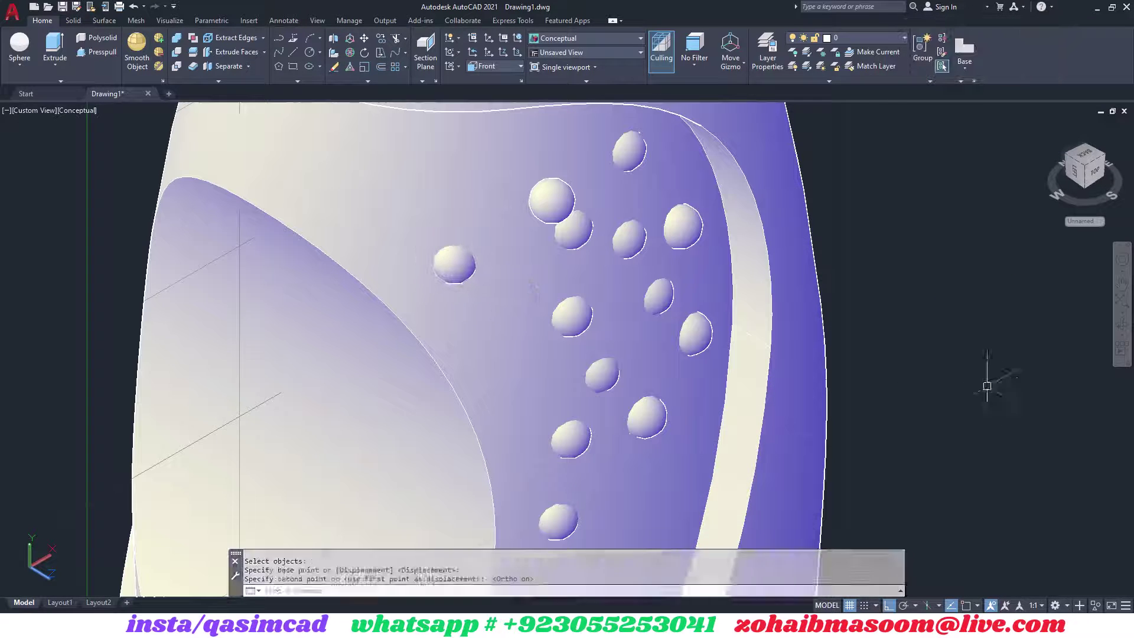
Mirror the grip spheres across a line through the top-face centre, keeping the originals.
scroll(680, 230, down, 3)
scroll(762, 354, down, 5)
text(mi)
key(Return)
click(614, 254)
key(Return)
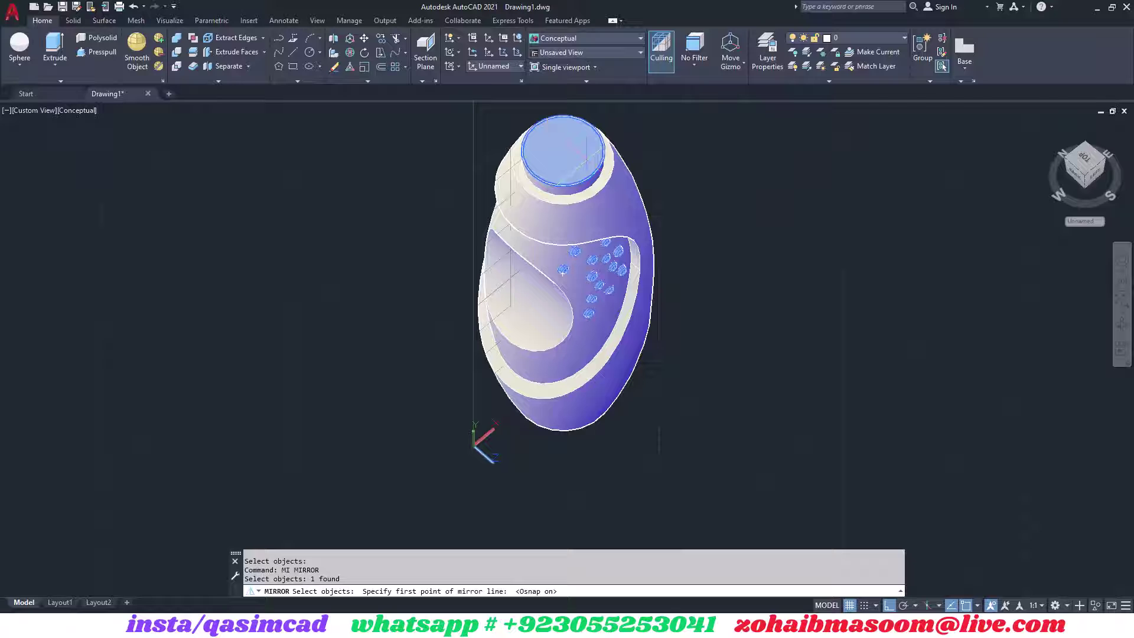
click(562, 151)
click(408, 260)
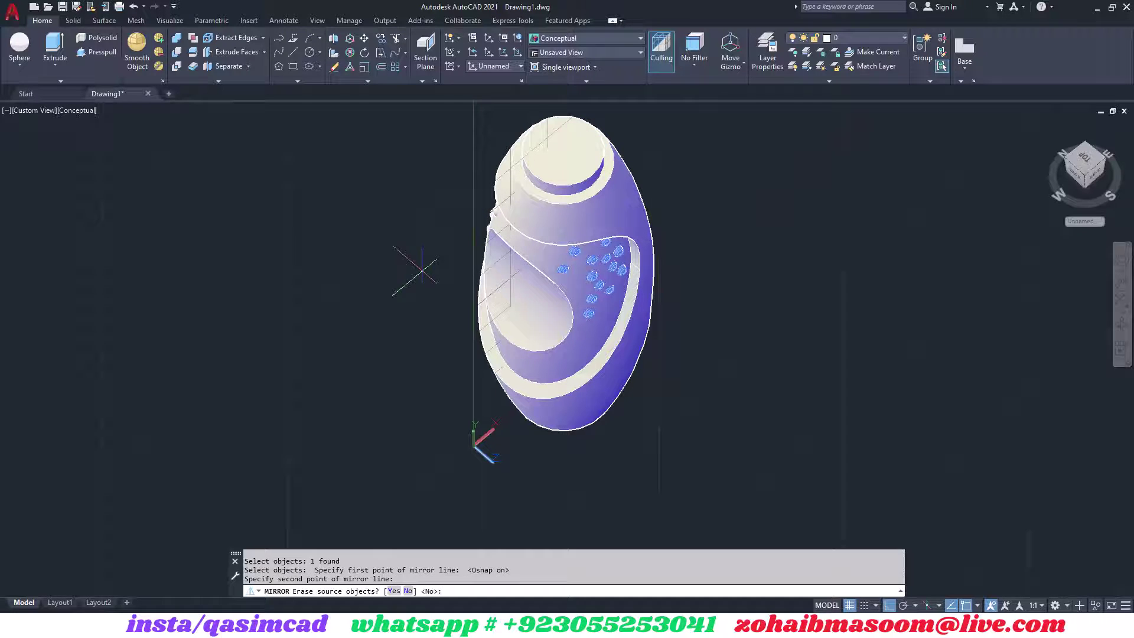
key(Return)
Union the bottle body with the sphere solids.
click(176, 39)
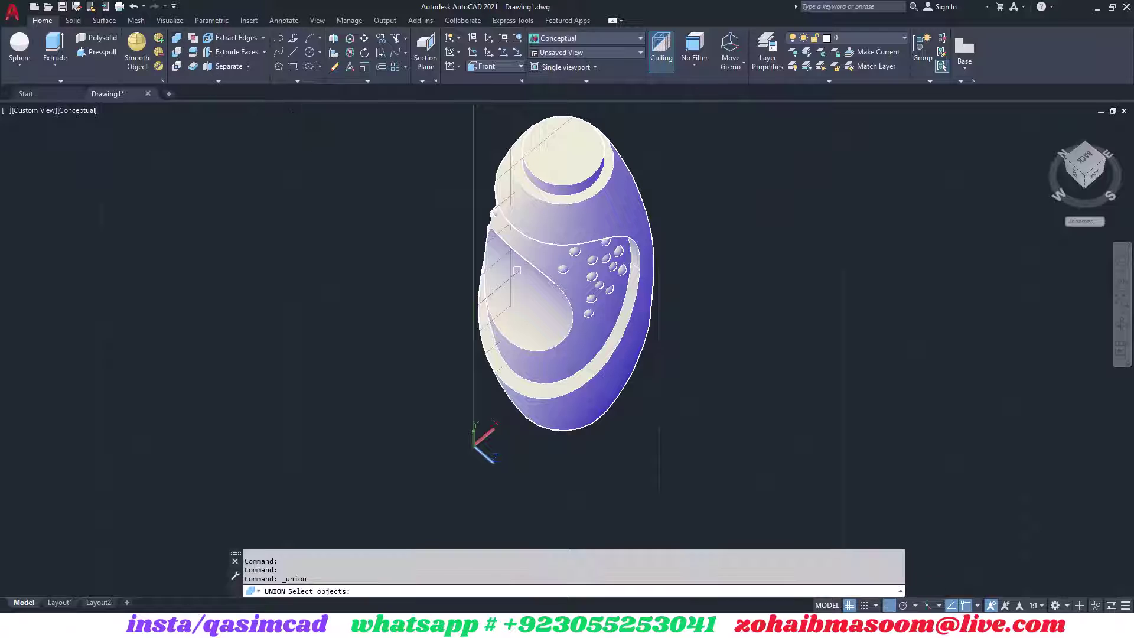
click(571, 284)
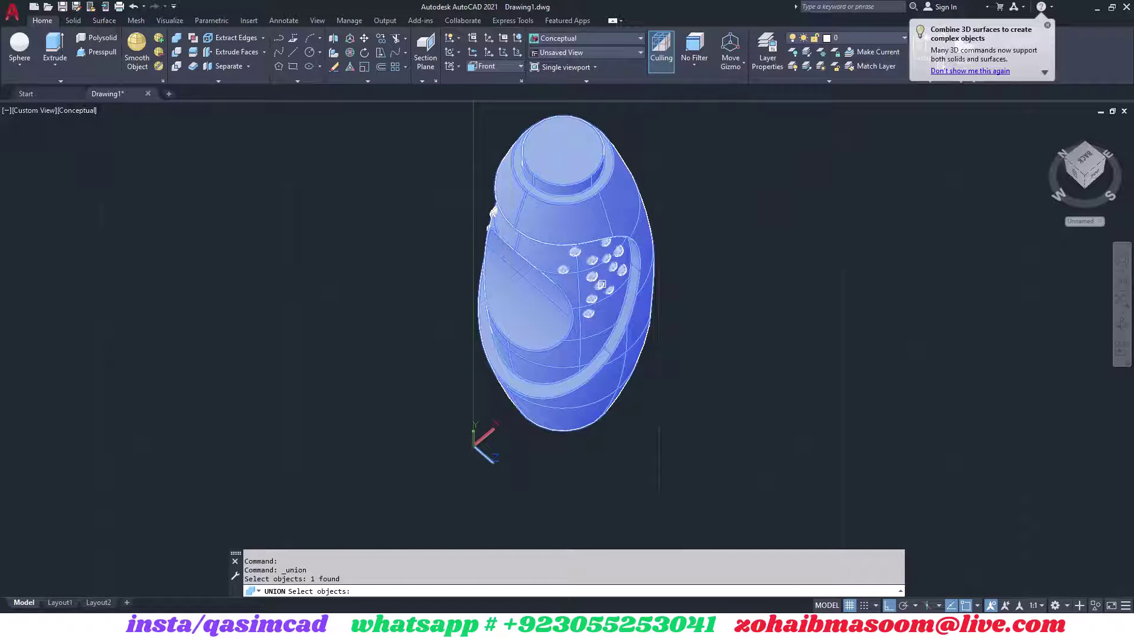
click(602, 285)
key(Return)
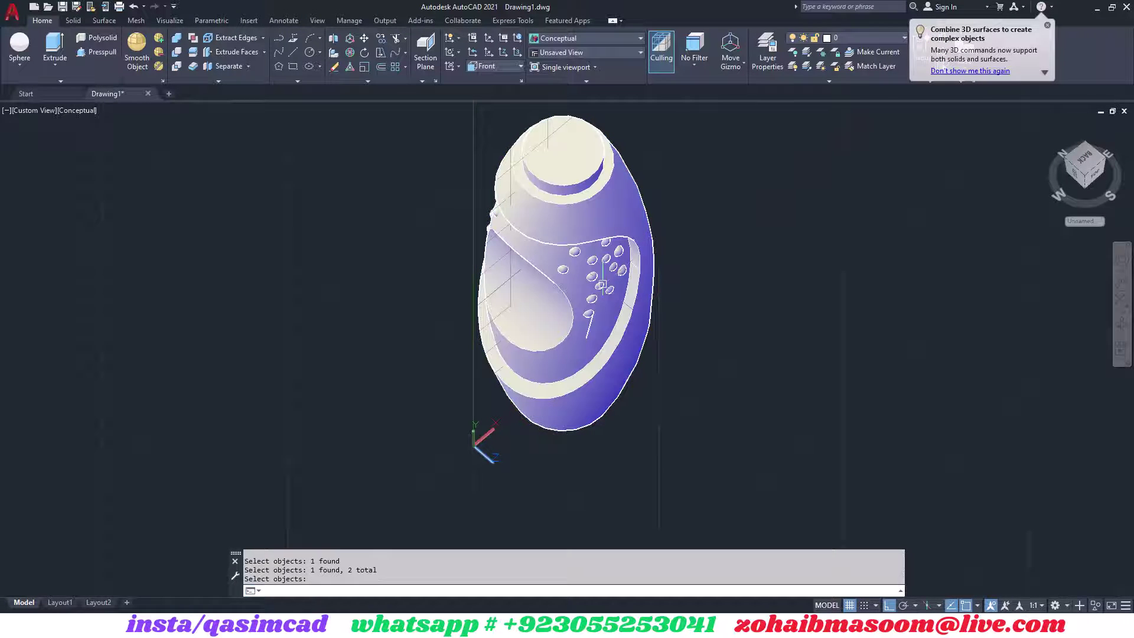
Start Fillet Edge and orbit the bottle to bring the groove edges into view.
click(73, 21)
click(426, 44)
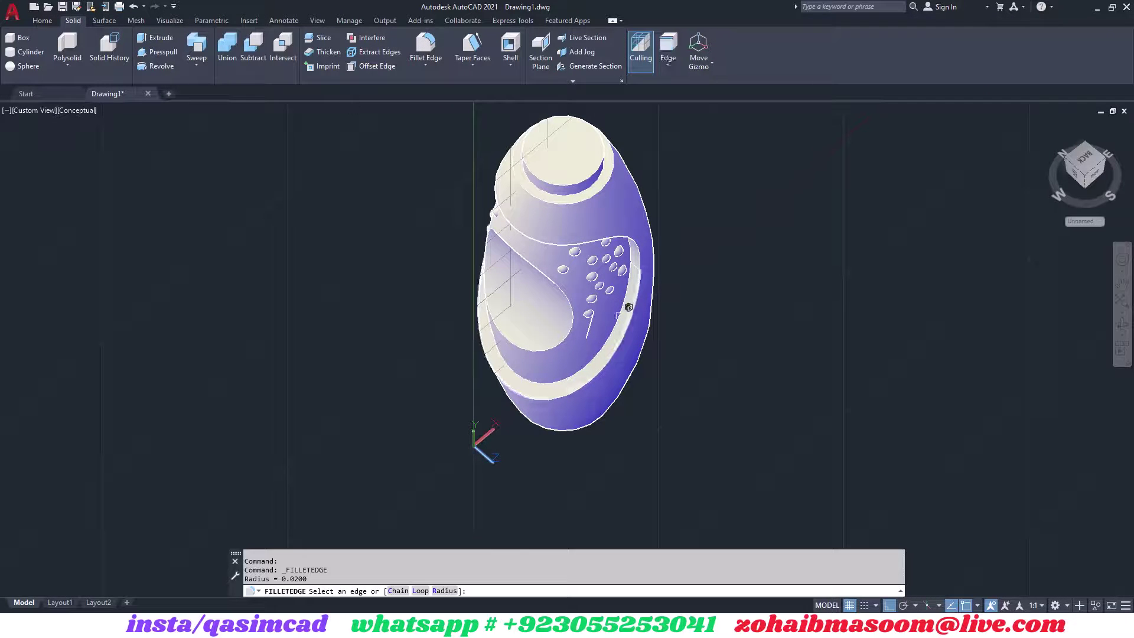
scroll(629, 306, up, 2)
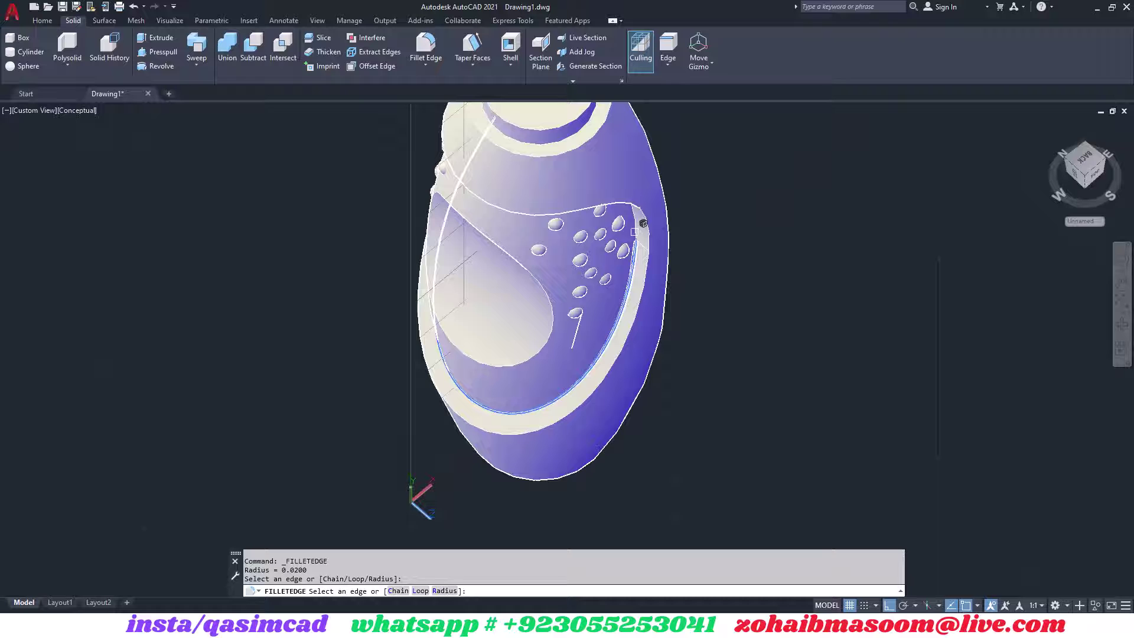
shift+middle_drag(608, 271, 619, 187)
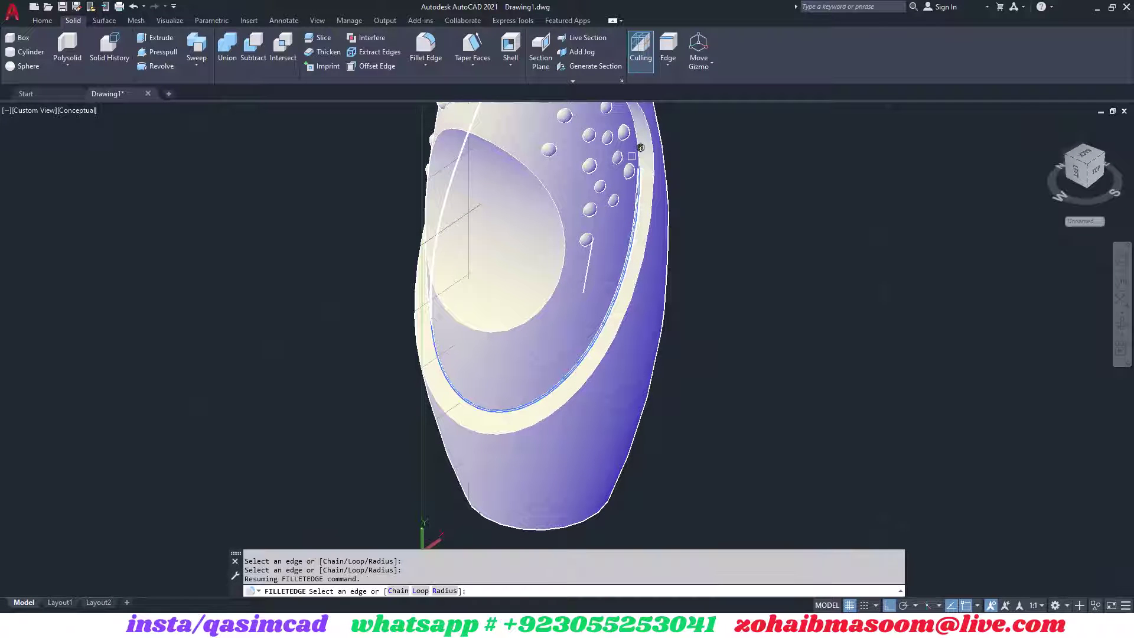
middle_drag(648, 145, 623, 263)
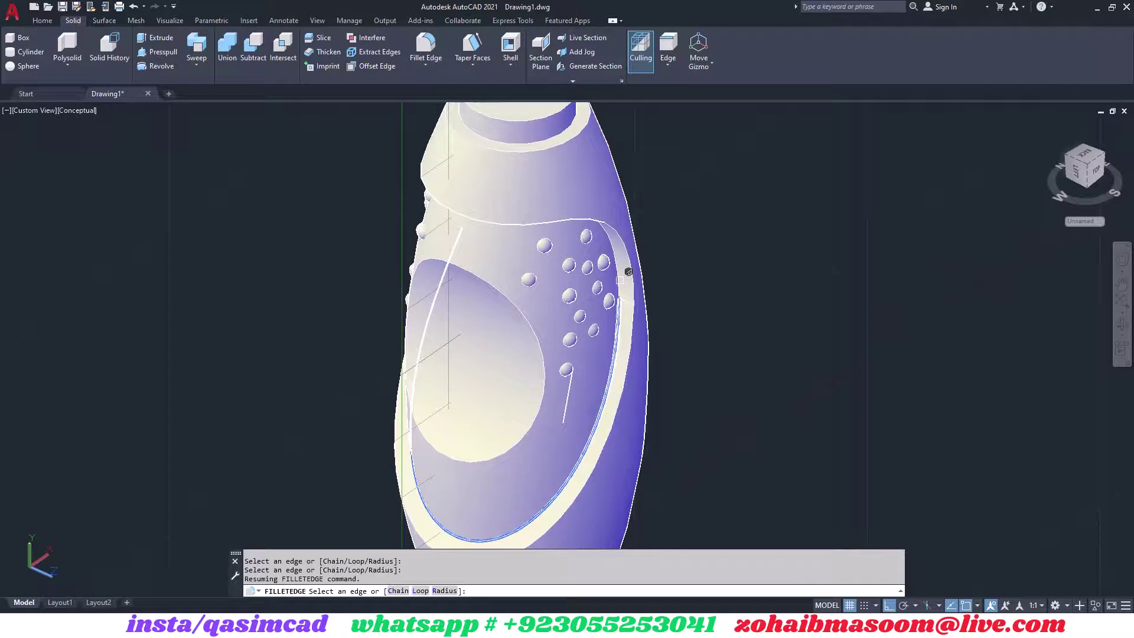
scroll(622, 263, up, 3)
mouse_move(600, 217)
shift+middle_down()
mouse_move(524, 372)
mouse_move(575, 184)
shift+middle_up()
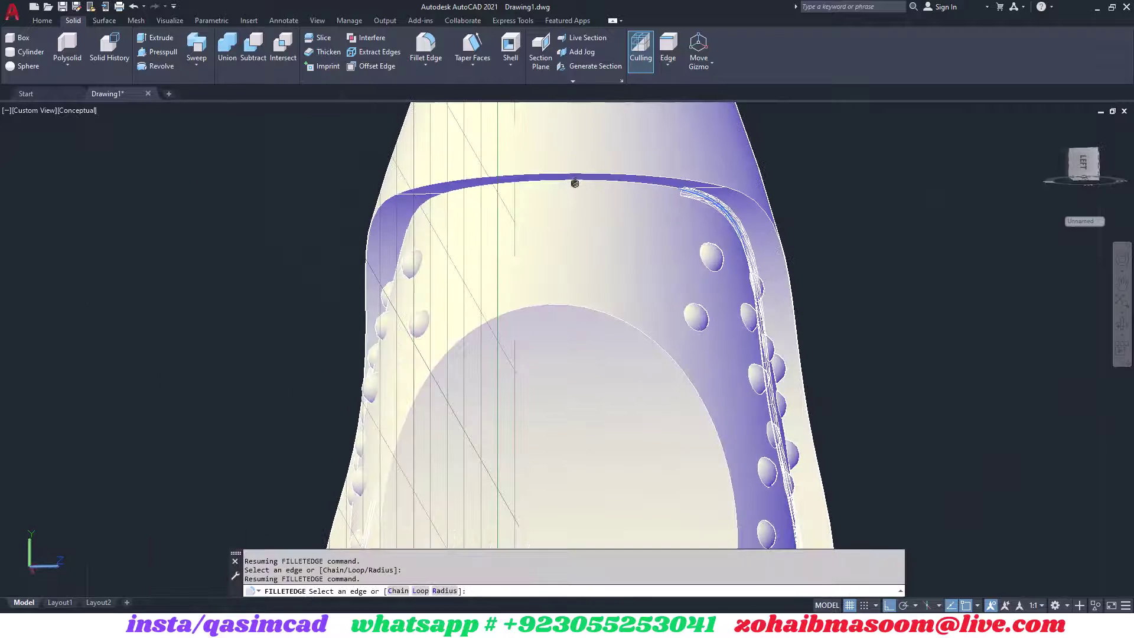
shift+middle_drag(441, 199, 514, 273)
scroll(719, 333, up, 3)
text(r)
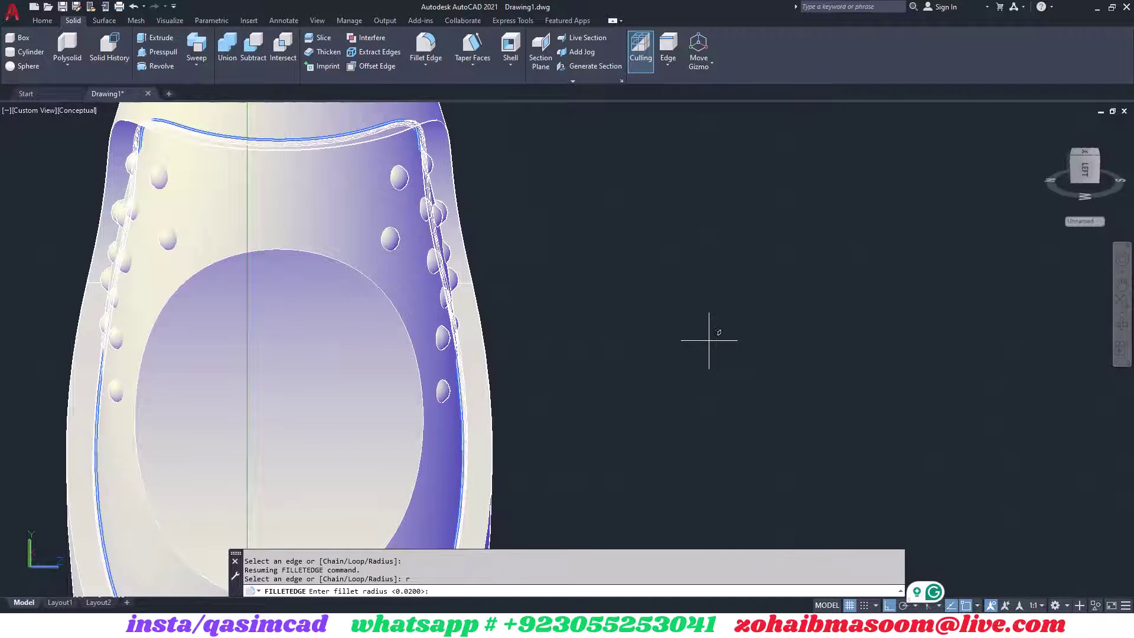
Fillet the groove edges with a 0.1 radius.
text(.2)
key(Return)
text(r)
key(Return)
text(.1)
key(Return)
key(Return)
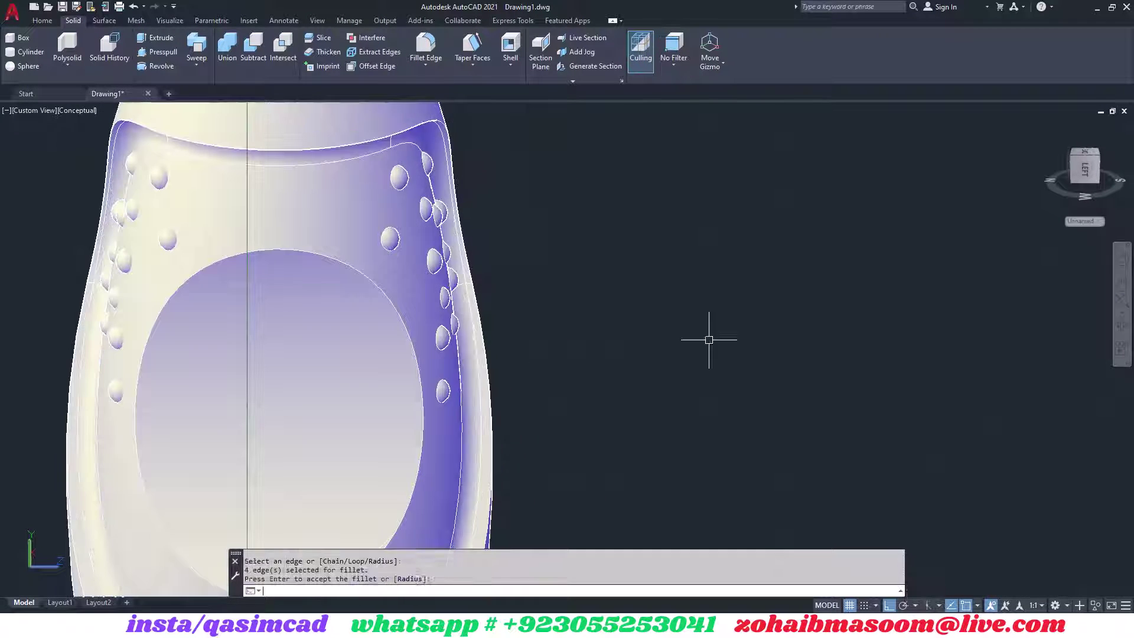
click(474, 266)
scroll(325, 319, down, 3)
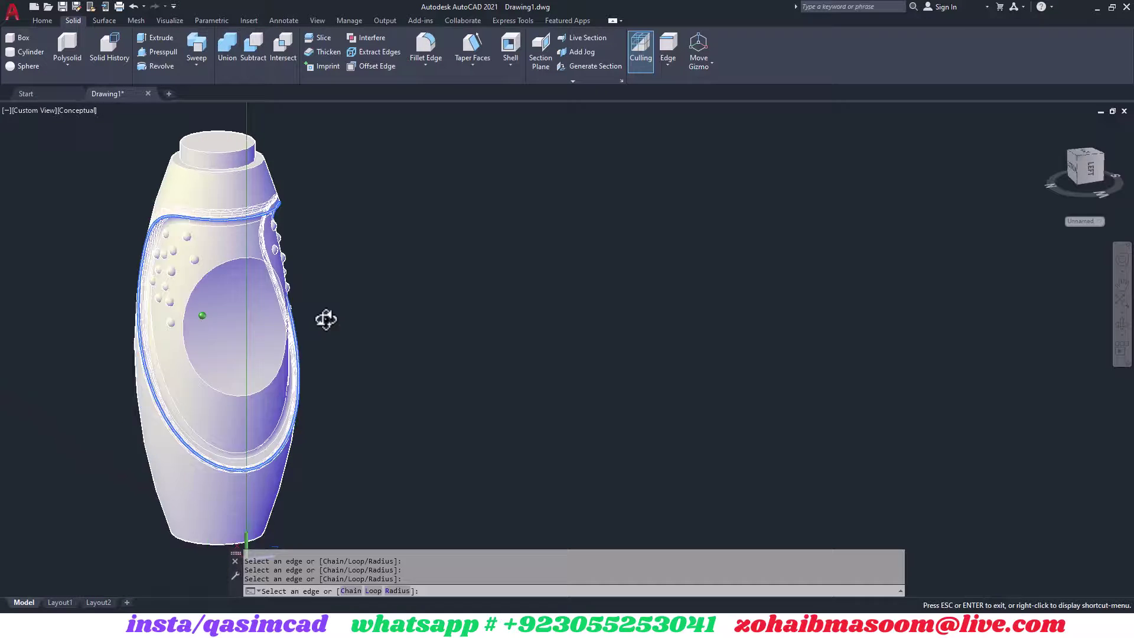
key(Return)
key(Return)
Fillet the rim edge of the oval recess as well.
shift+middle_drag(325, 319, 387, 313)
scroll(255, 413, up, 5)
scroll(262, 284, down, 2)
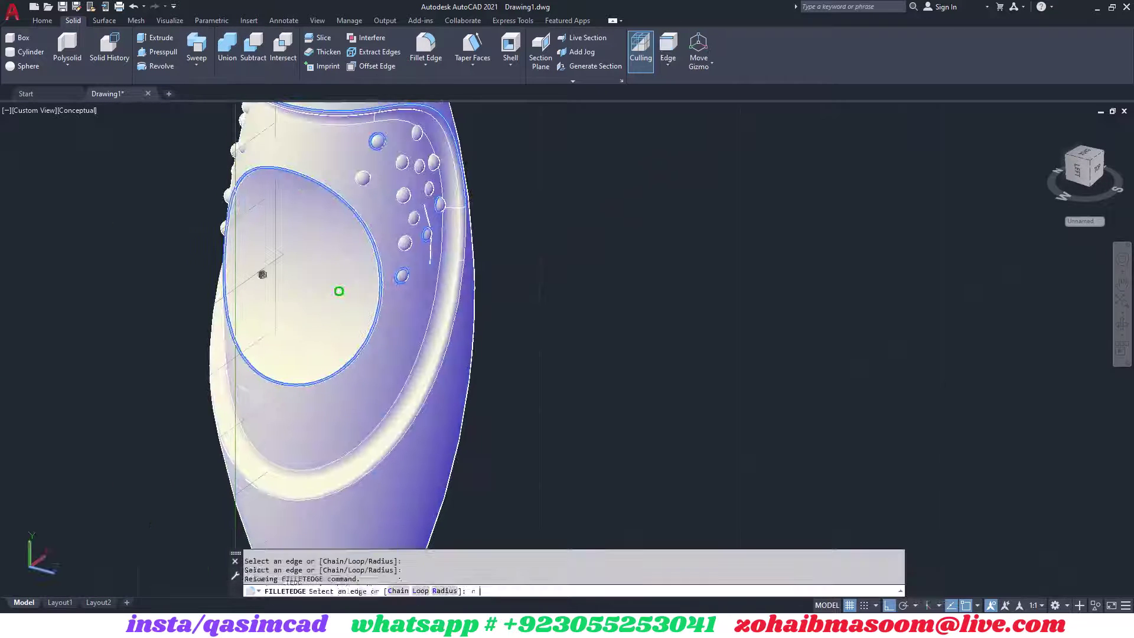
mouse_move(262, 284)
shift+middle_down()
mouse_move(377, 224)
mouse_move(436, 453)
shift+middle_up()
click(370, 234)
scroll(436, 453, down, 3)
key(Return)
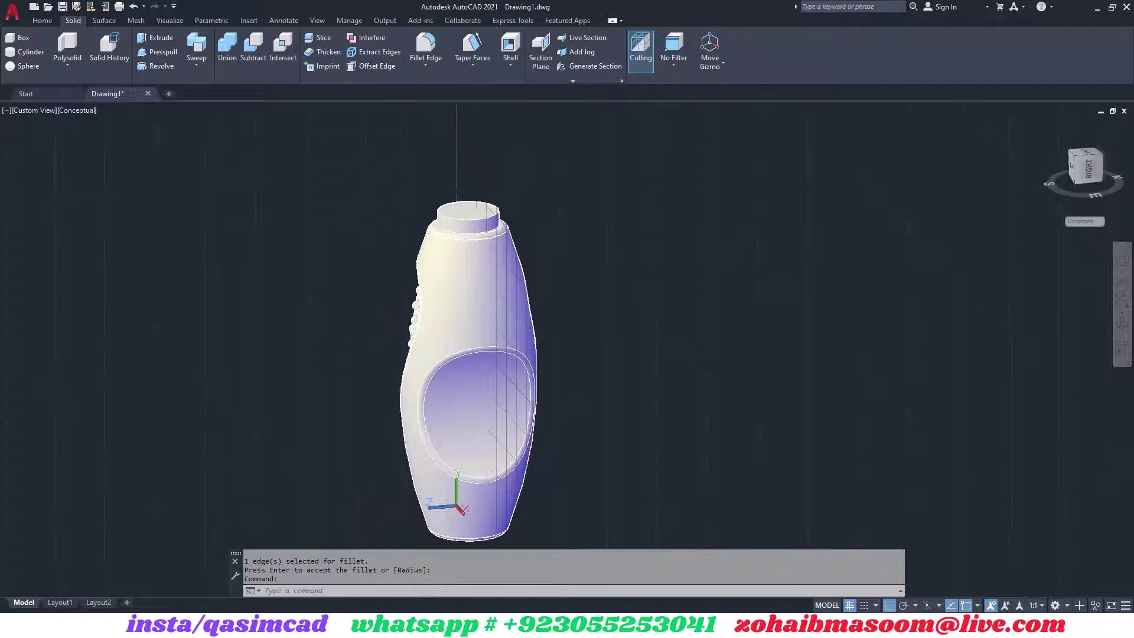
Shell the bottle into a thin wall, removing the top face for an open neck.
click(511, 47)
scroll(471, 210, up, 4)
click(472, 210)
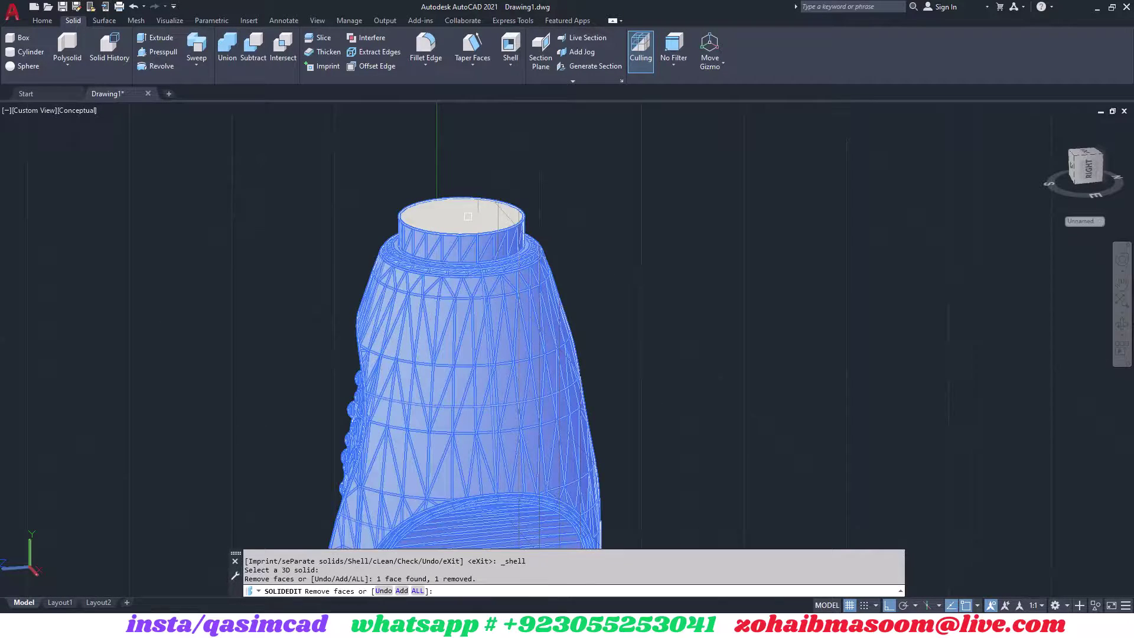
scroll(471, 210, up, 6)
key(Return)
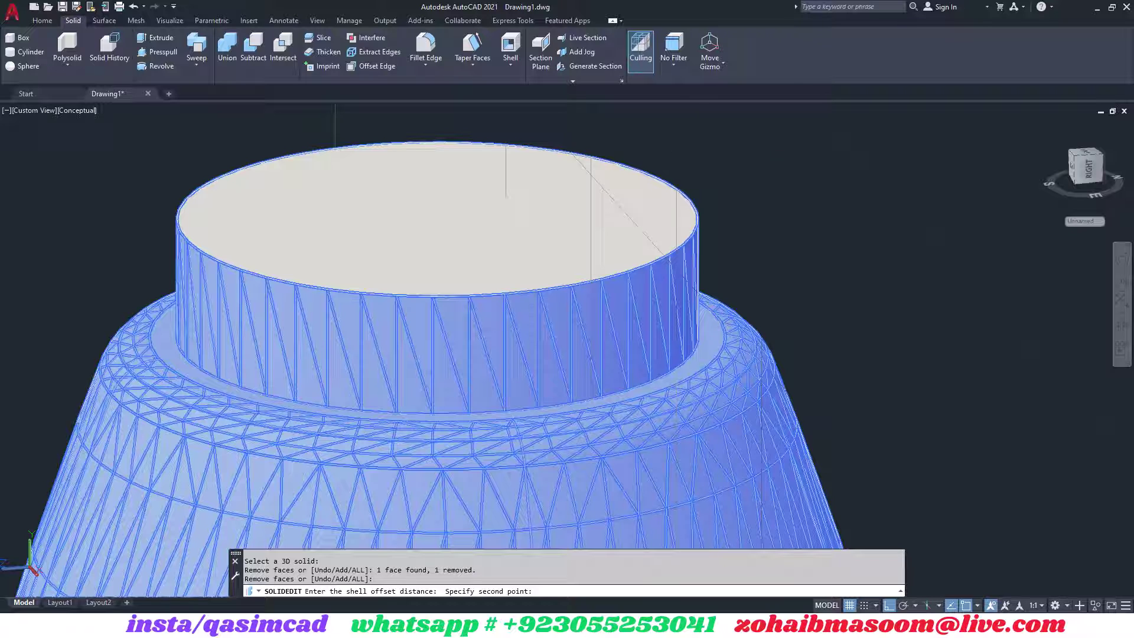
click(704, 152)
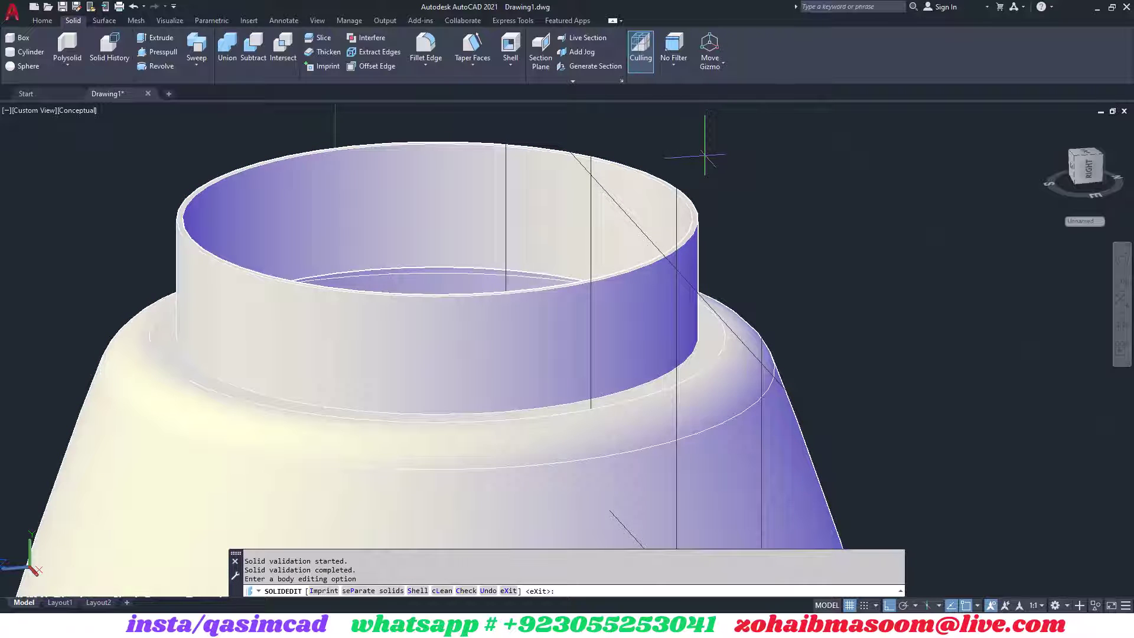
scroll(705, 155, down, 5)
mouse_move(704, 155)
shift+middle_down()
mouse_move(758, 205)
mouse_move(532, 224)
mouse_move(603, 240)
mouse_move(579, 230)
shift+middle_up()
scroll(525, 224, down, 4)
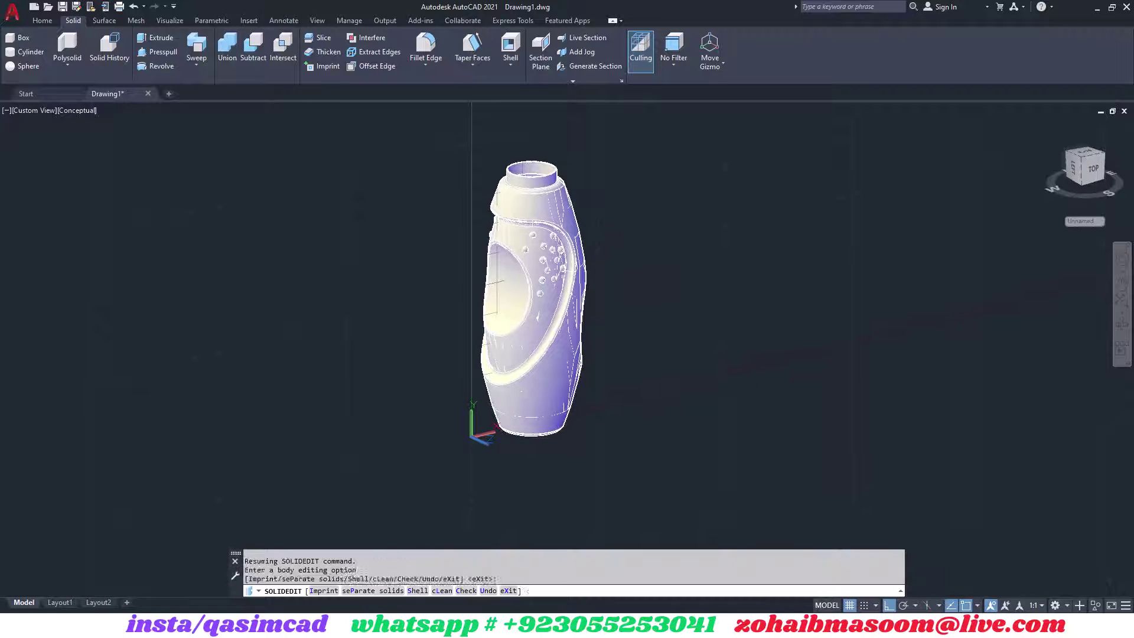
Switch the viewport to the Realistic visual style and turn the grid off.
click(66, 114)
click(106, 178)
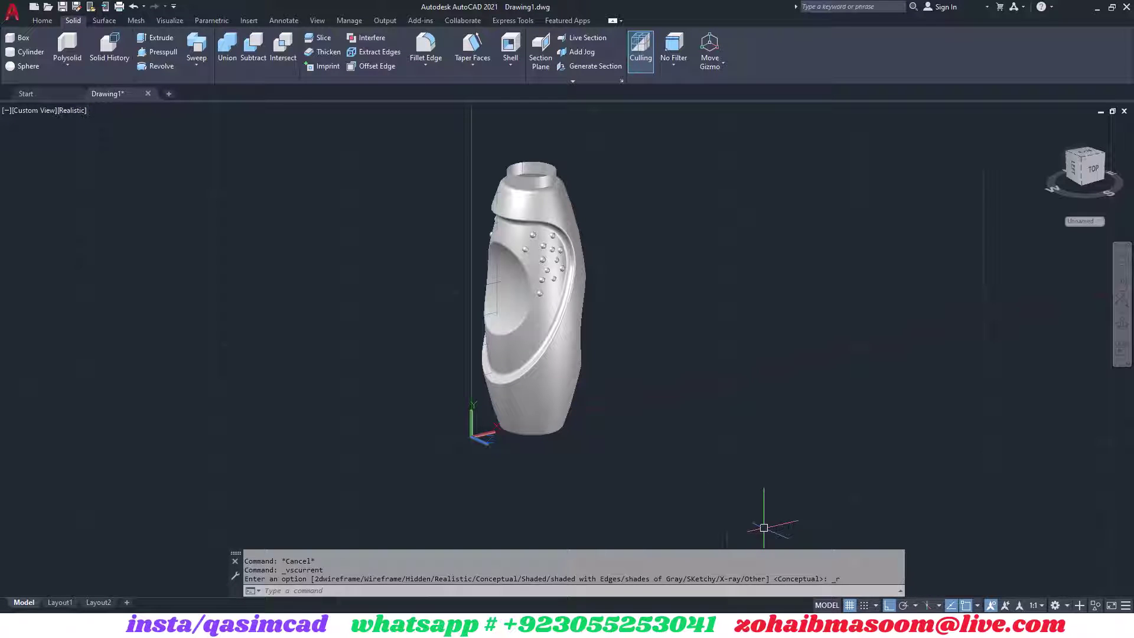
click(850, 606)
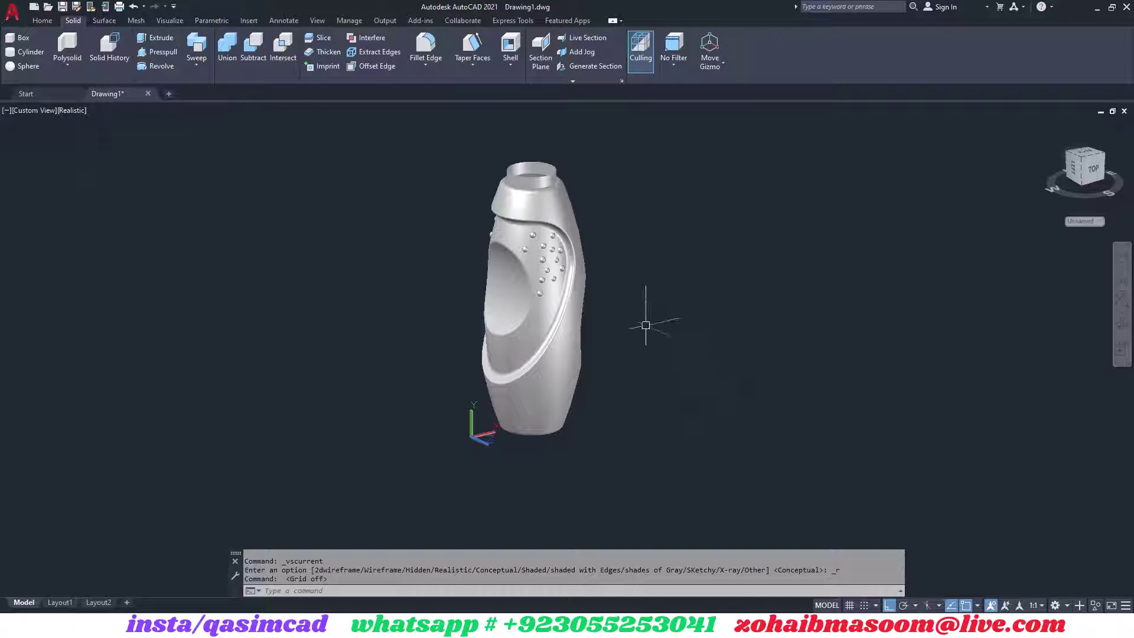